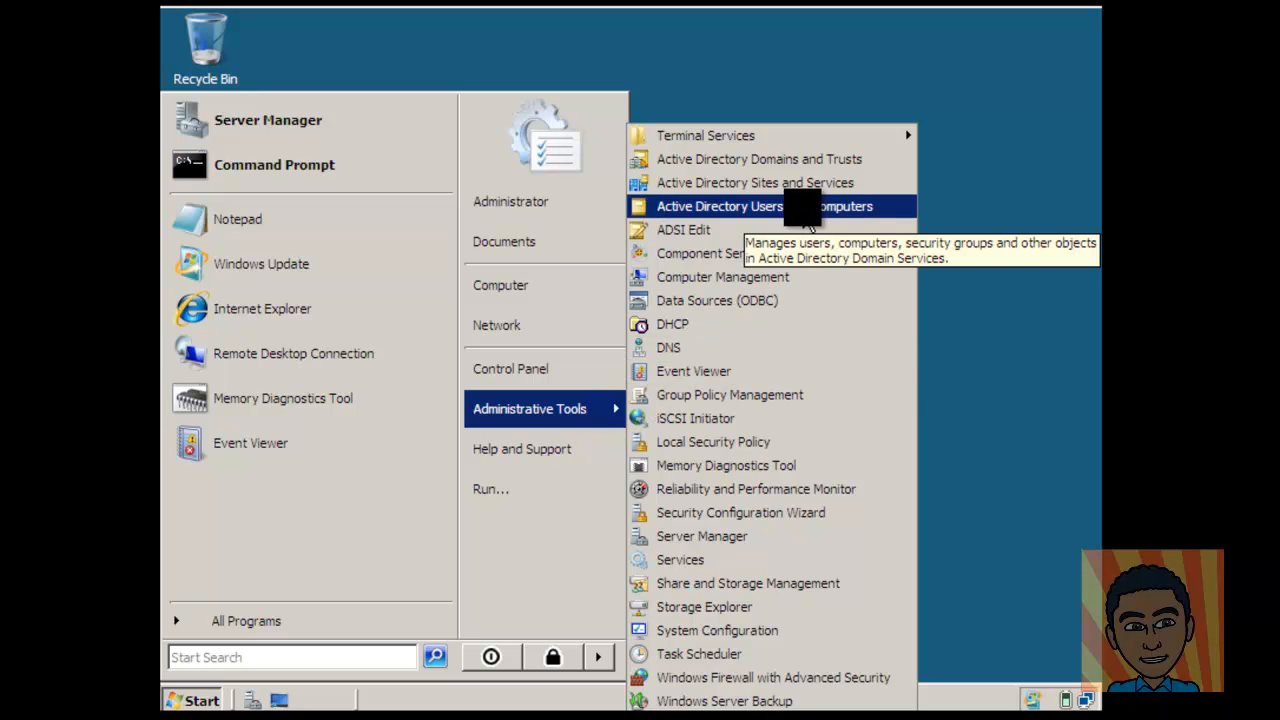
# Open the Active Directory Users and Computers and Group Policy Management administrative tools
pyautogui.click(808, 214)
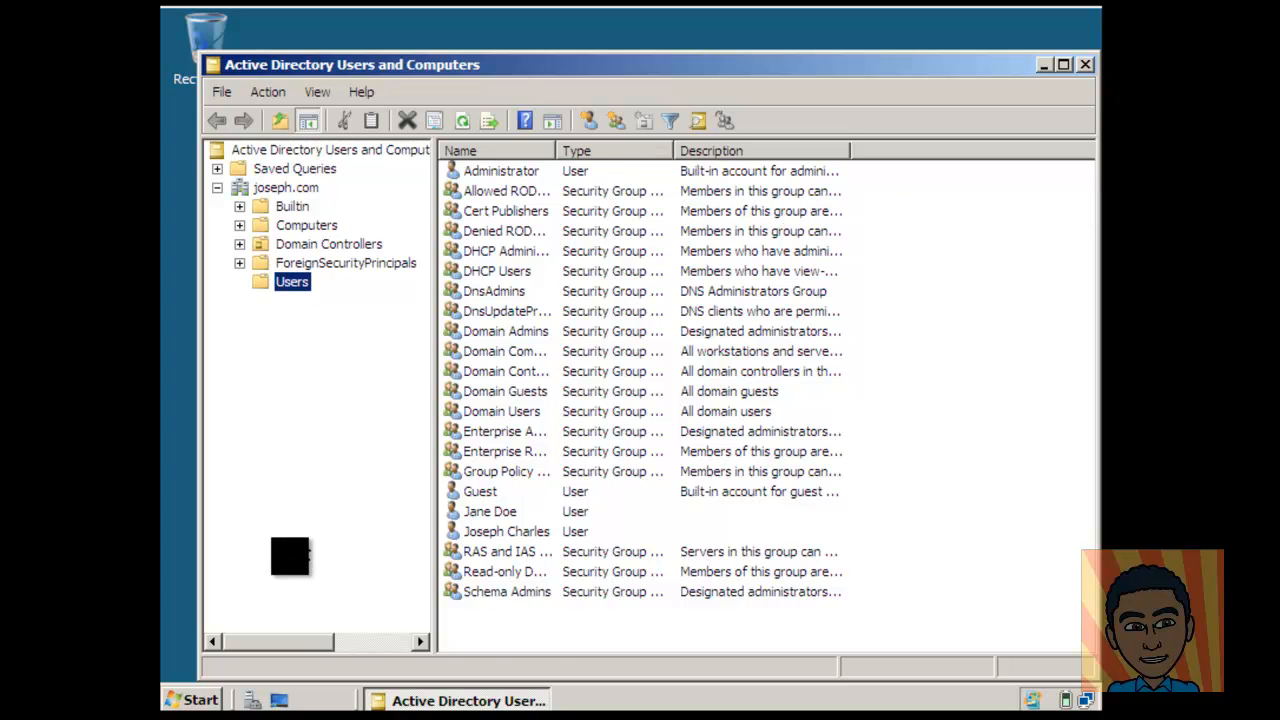
pyautogui.click(180, 699)
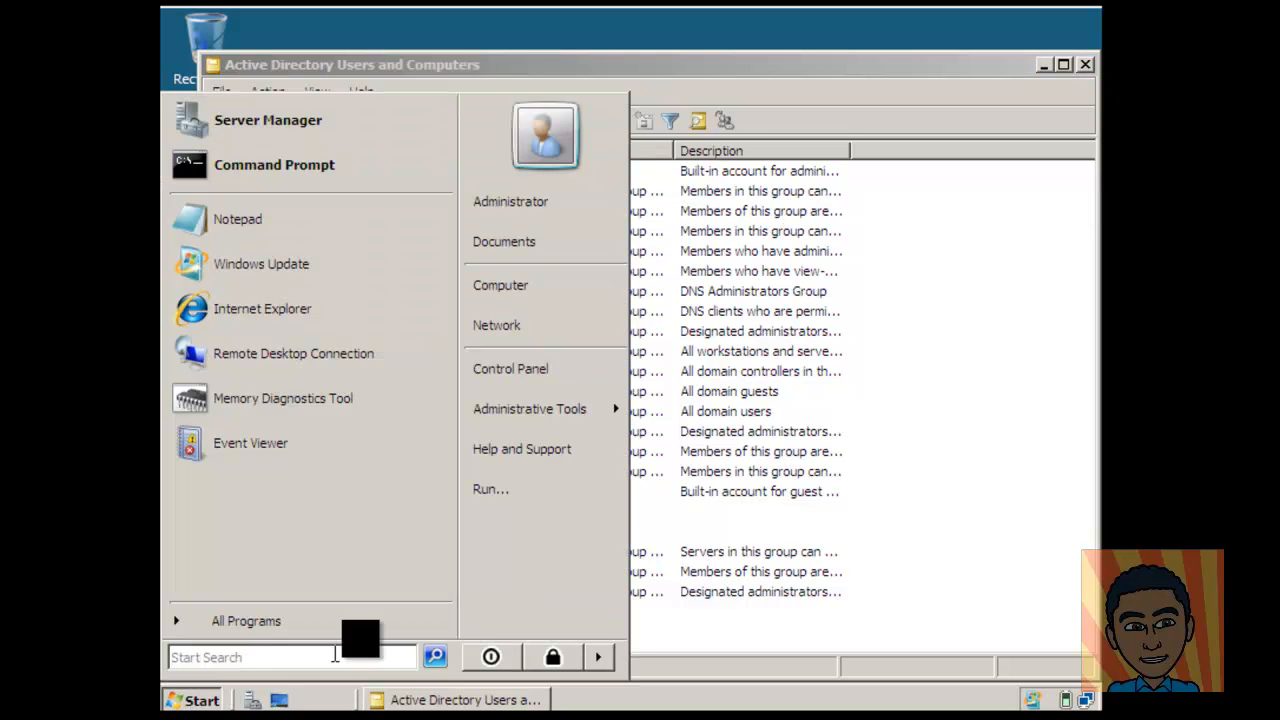
pyautogui.moveTo(571, 423)
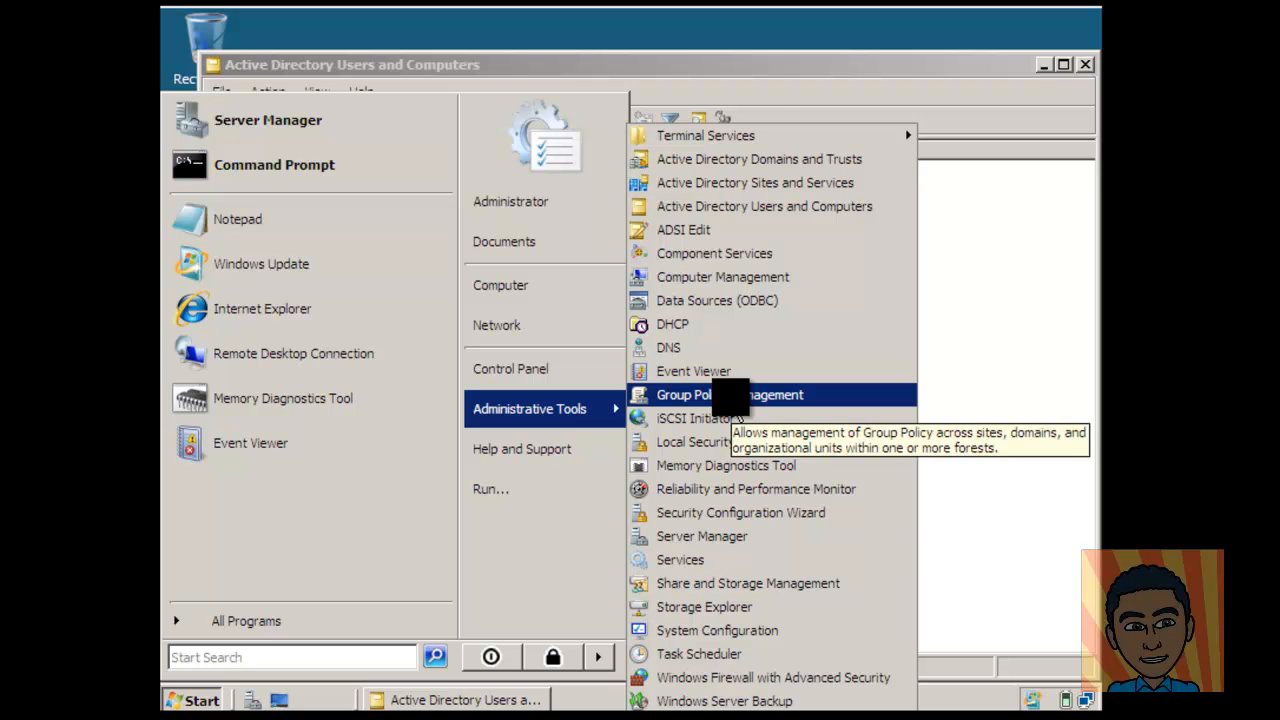
pyautogui.click(730, 398)
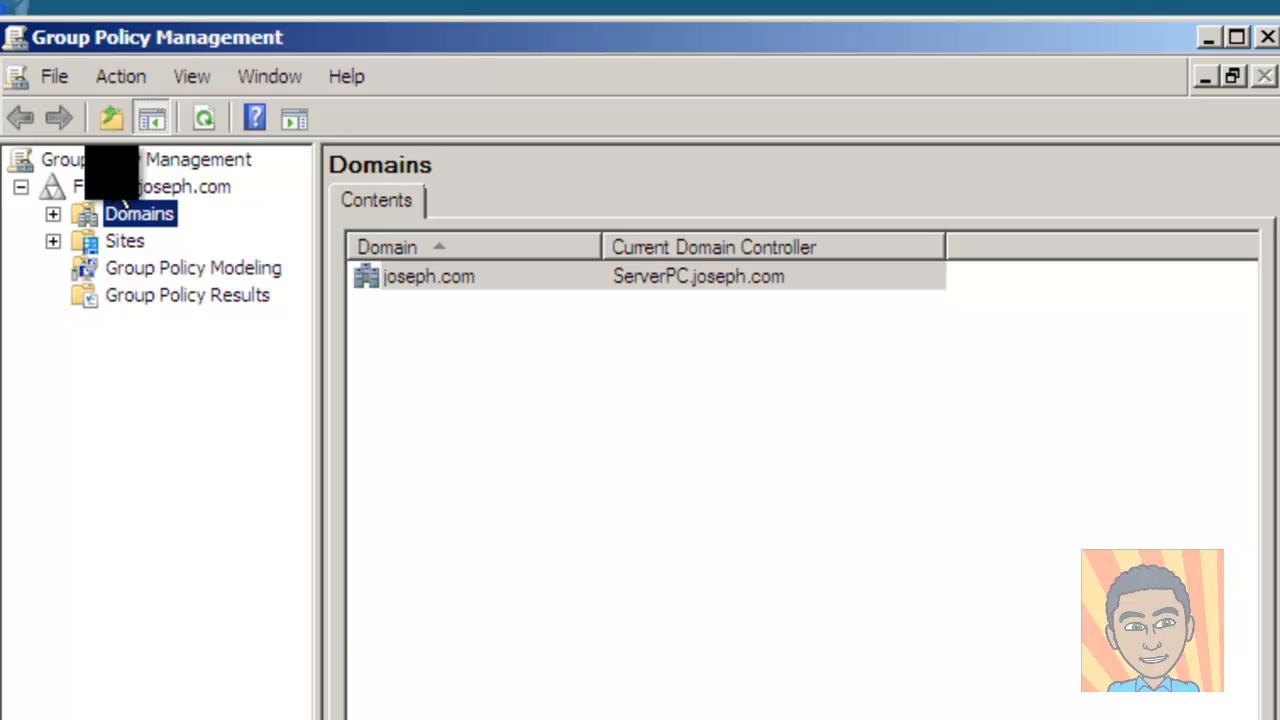
# Expand the forest's Domains node down to joseph.com, widen the console tree and select the joseph.com domain
pyautogui.click(53, 214)
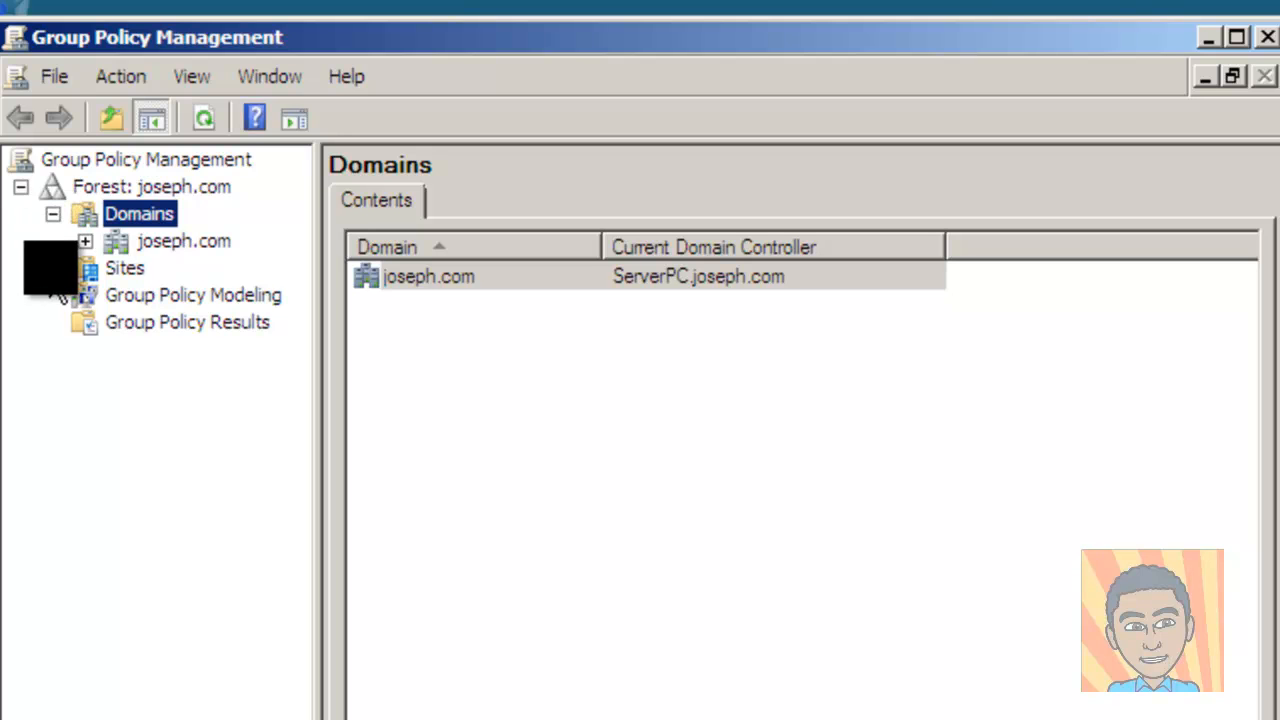
pyautogui.click(85, 241)
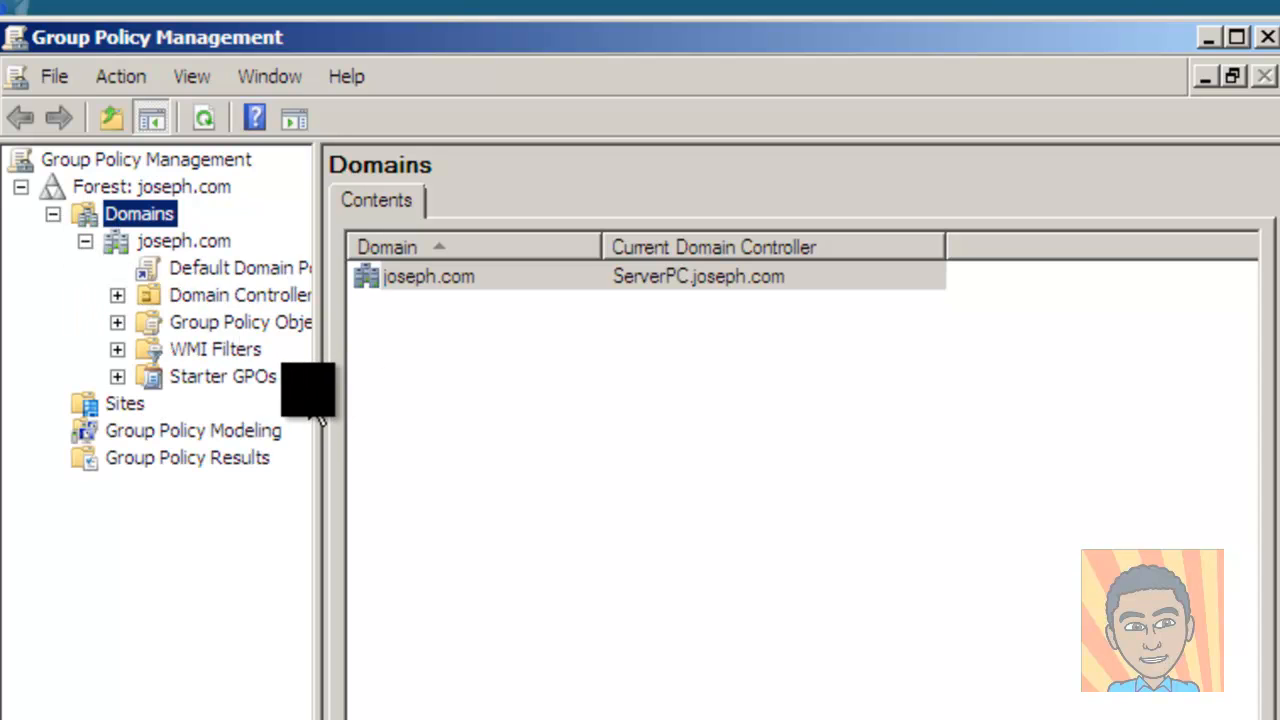
pyautogui.moveTo(322, 405); pyautogui.dragTo(549, 412)
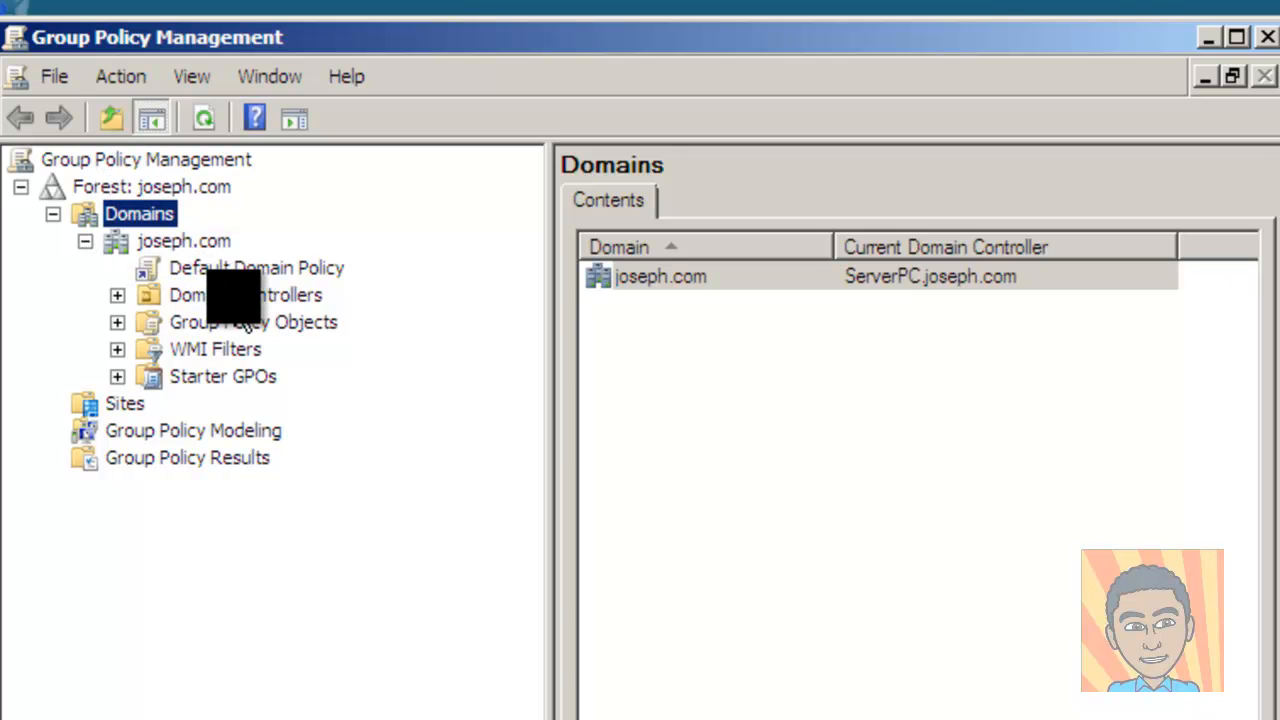
pyautogui.click(192, 240)
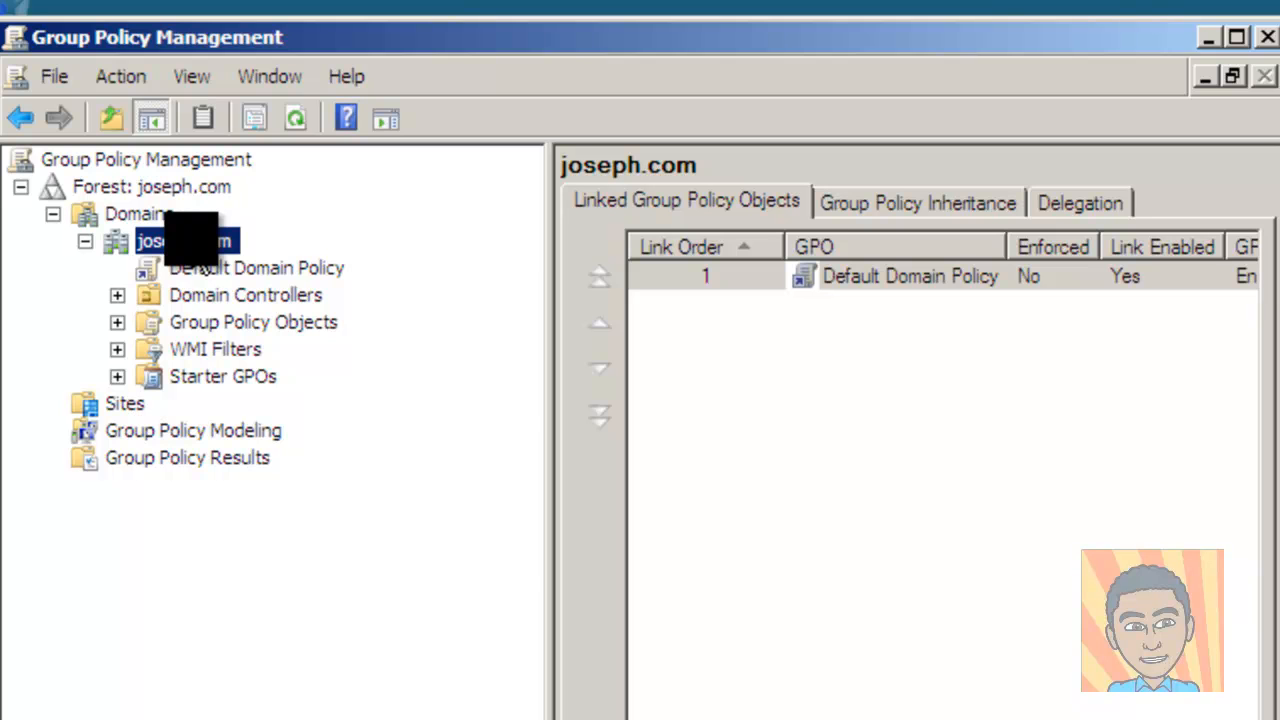
# Create a new organizational unit named "test ou" in the joseph.com domain
pyautogui.rightClick(200, 262)
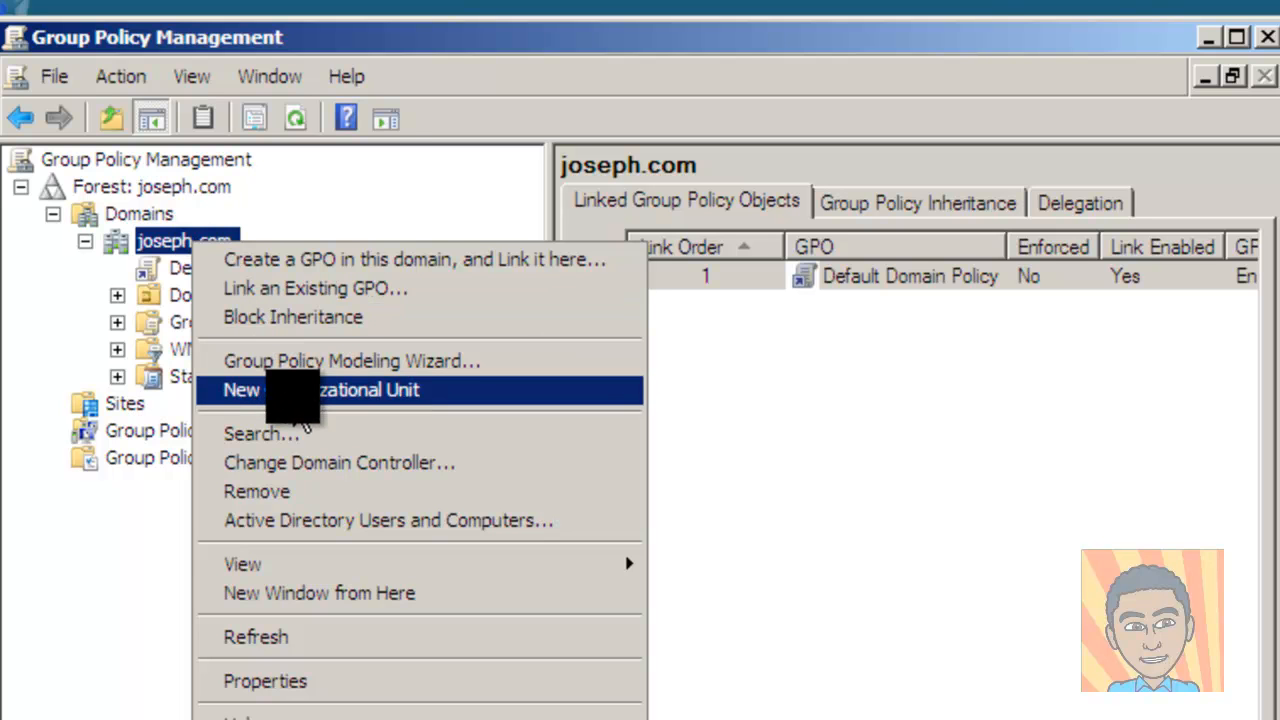
pyautogui.click(300, 400)
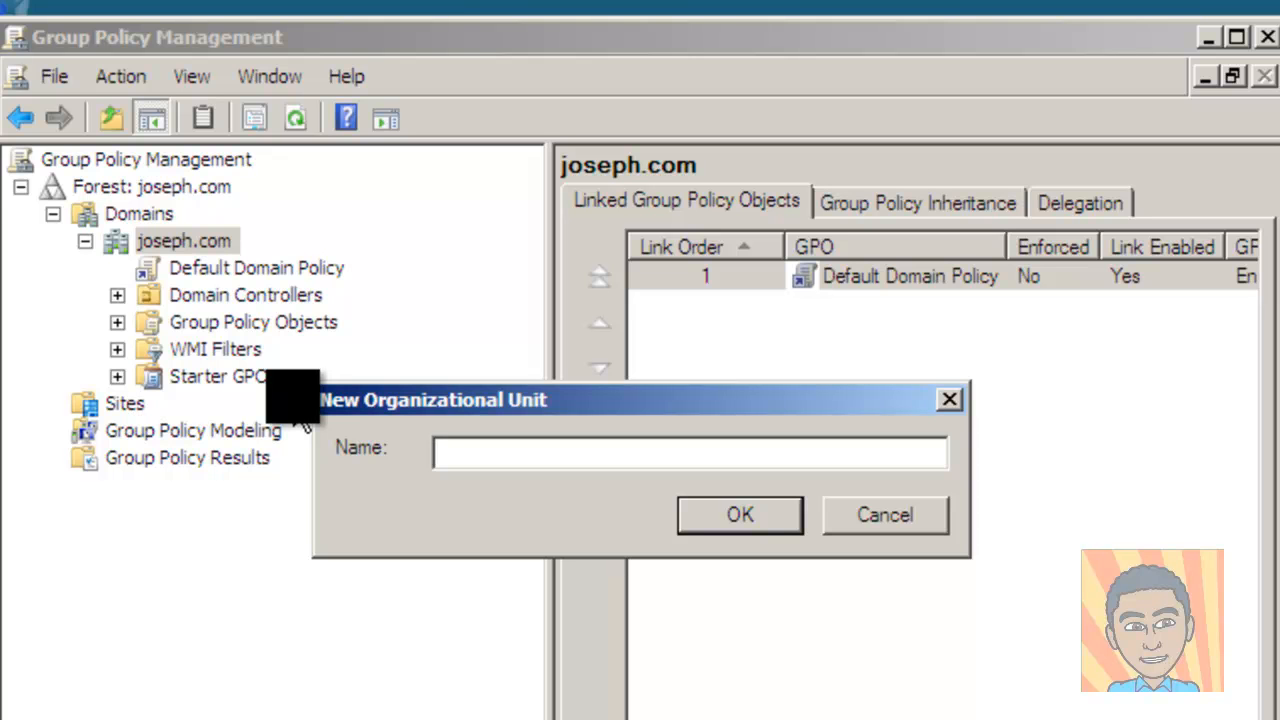
pyautogui.write('test ou')
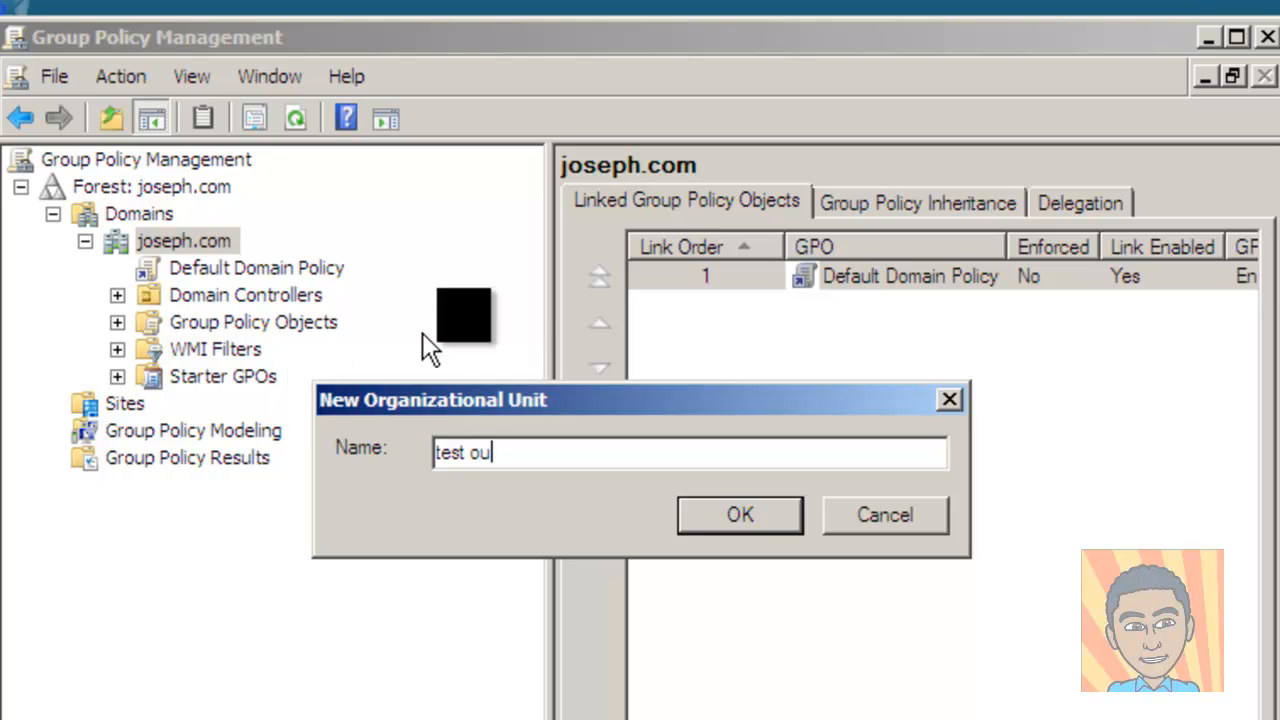
pyautogui.click(772, 528)
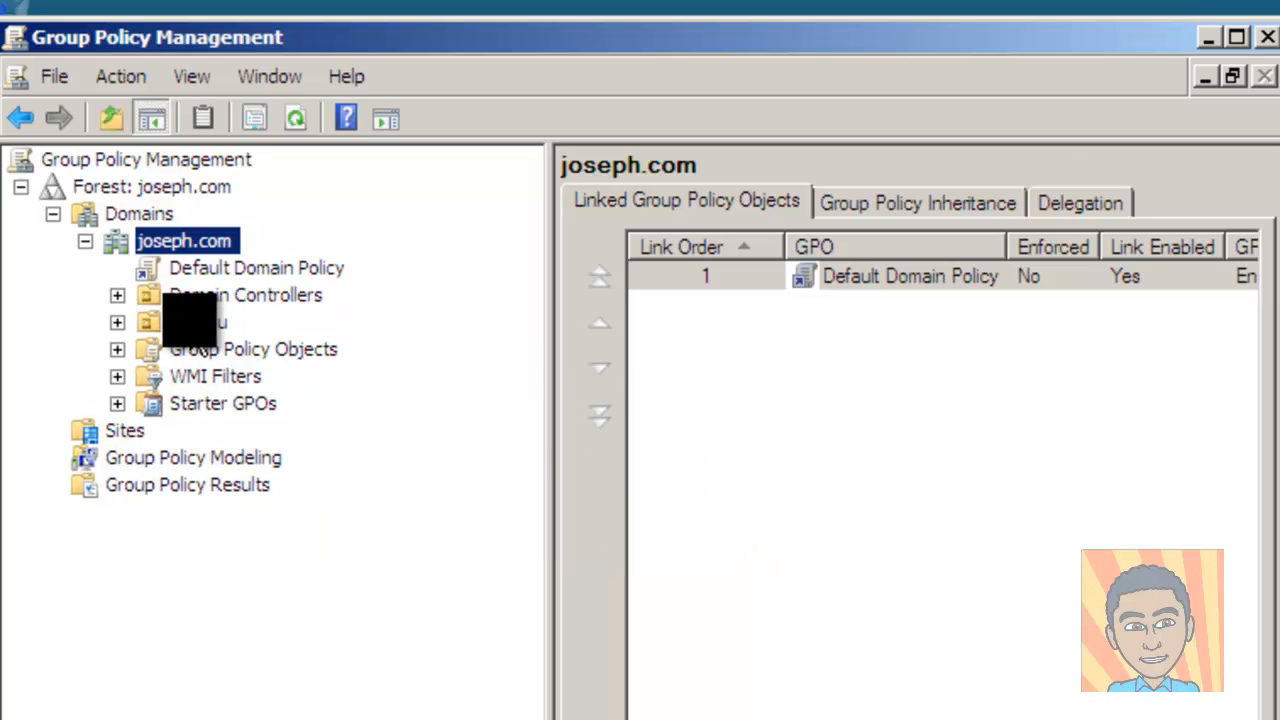
# Create a new GPO named "test gpo" in the joseph.com Group Policy Objects container, with no source starter GPO
pyautogui.click(195, 322)
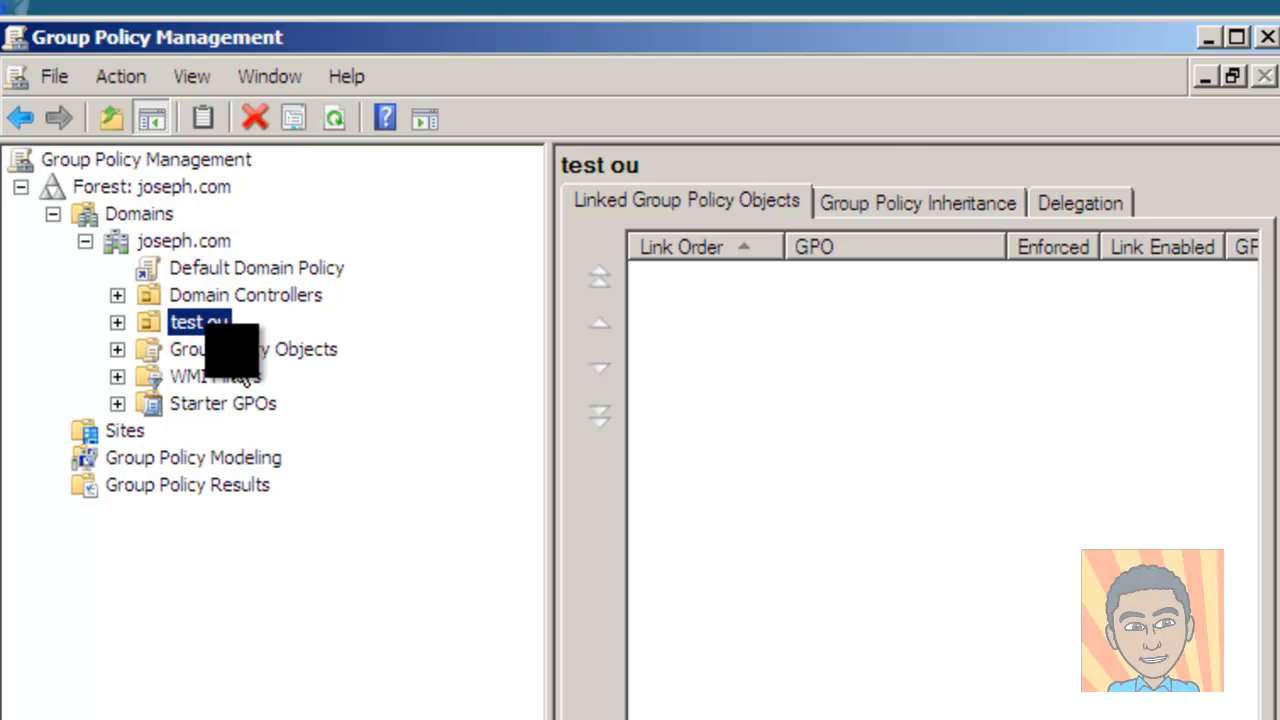
pyautogui.press('Down')
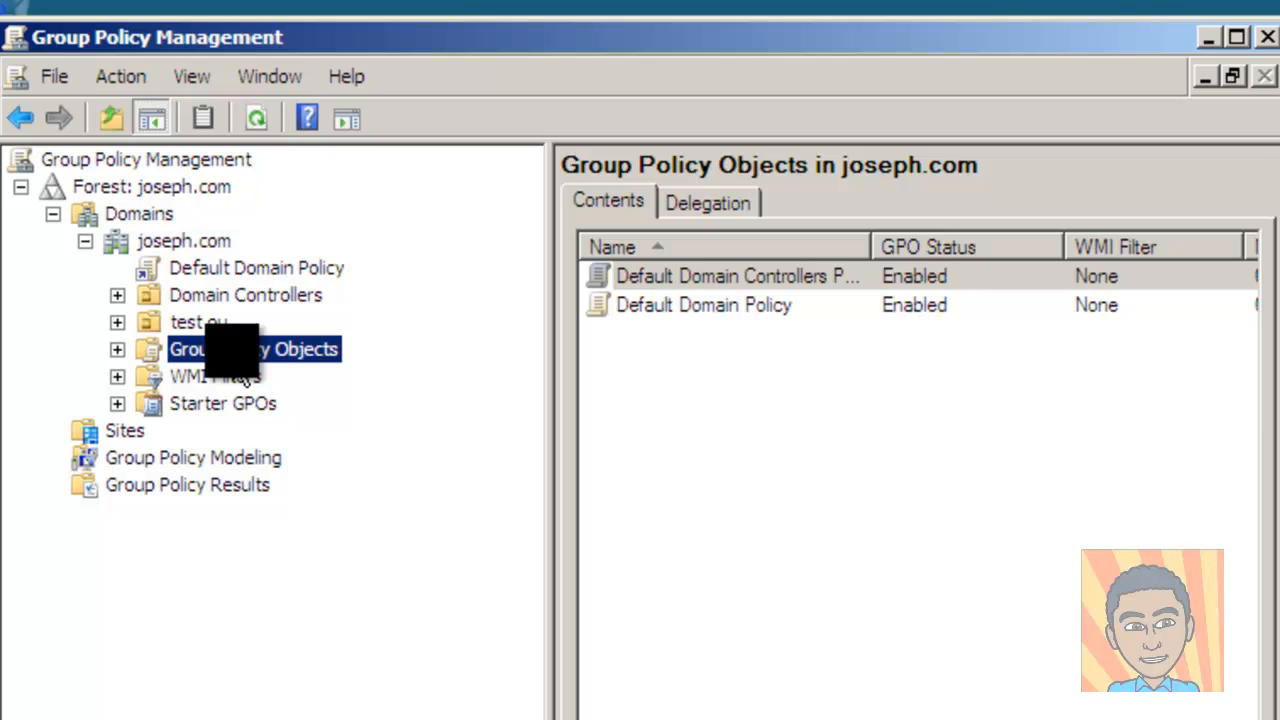
pyautogui.rightClick(232, 350)
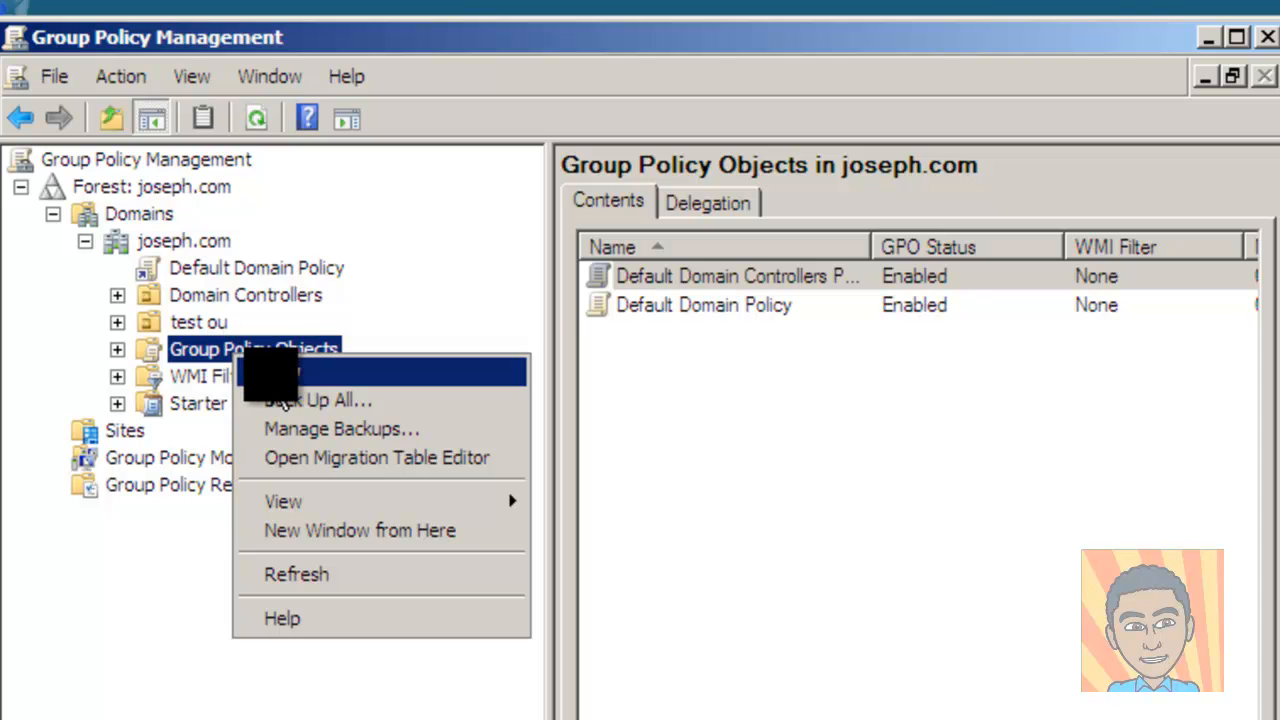
pyautogui.click(270, 372)
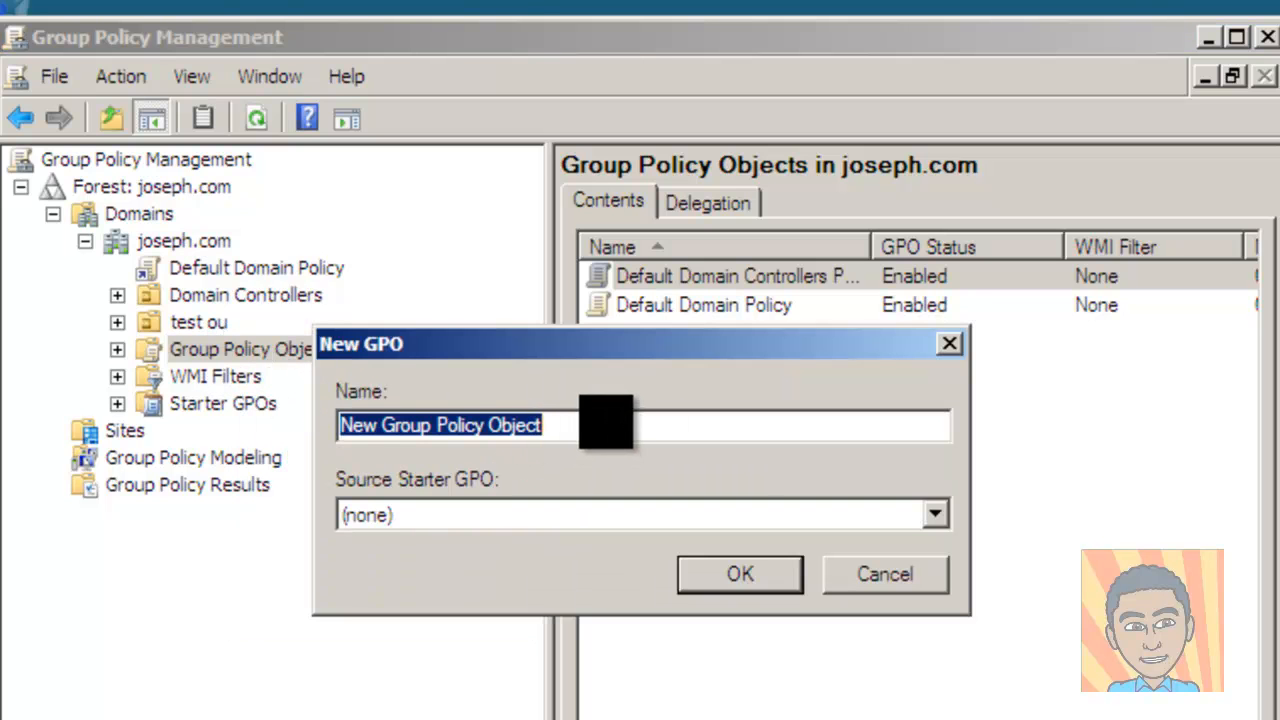
pyautogui.moveTo(608, 420); pyautogui.dragTo(300, 434)
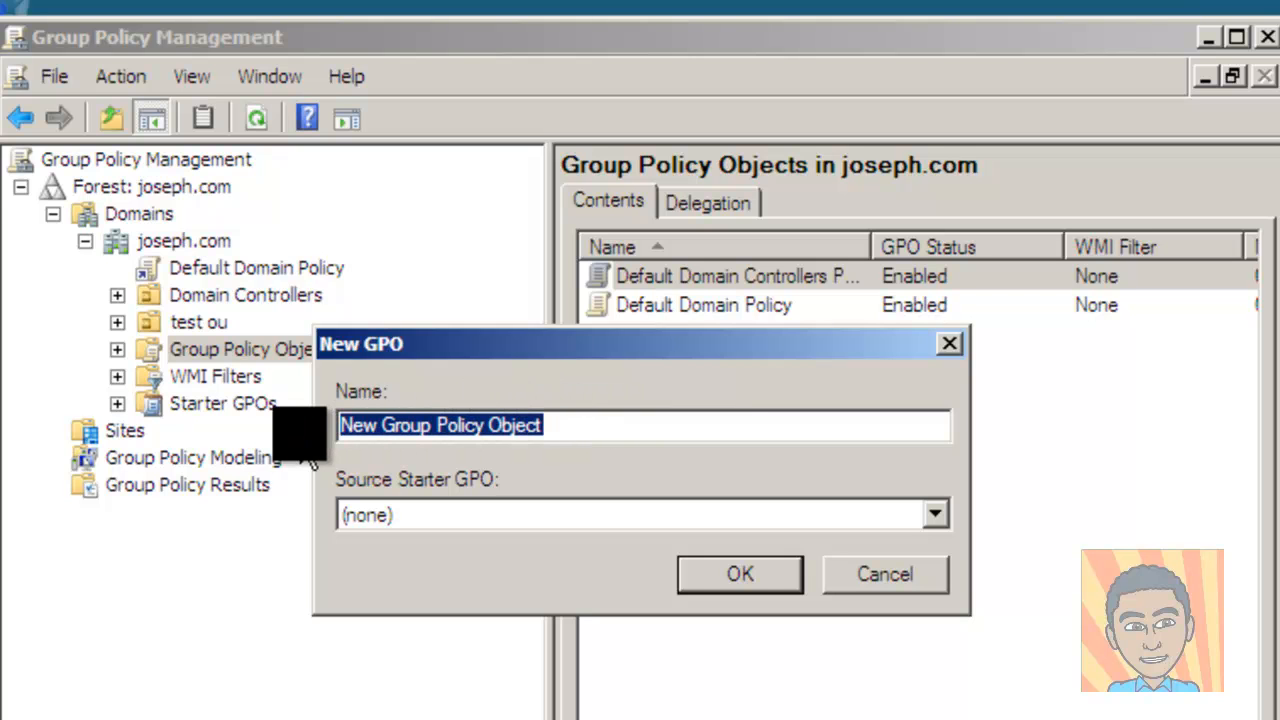
pyautogui.press('BackSpace')
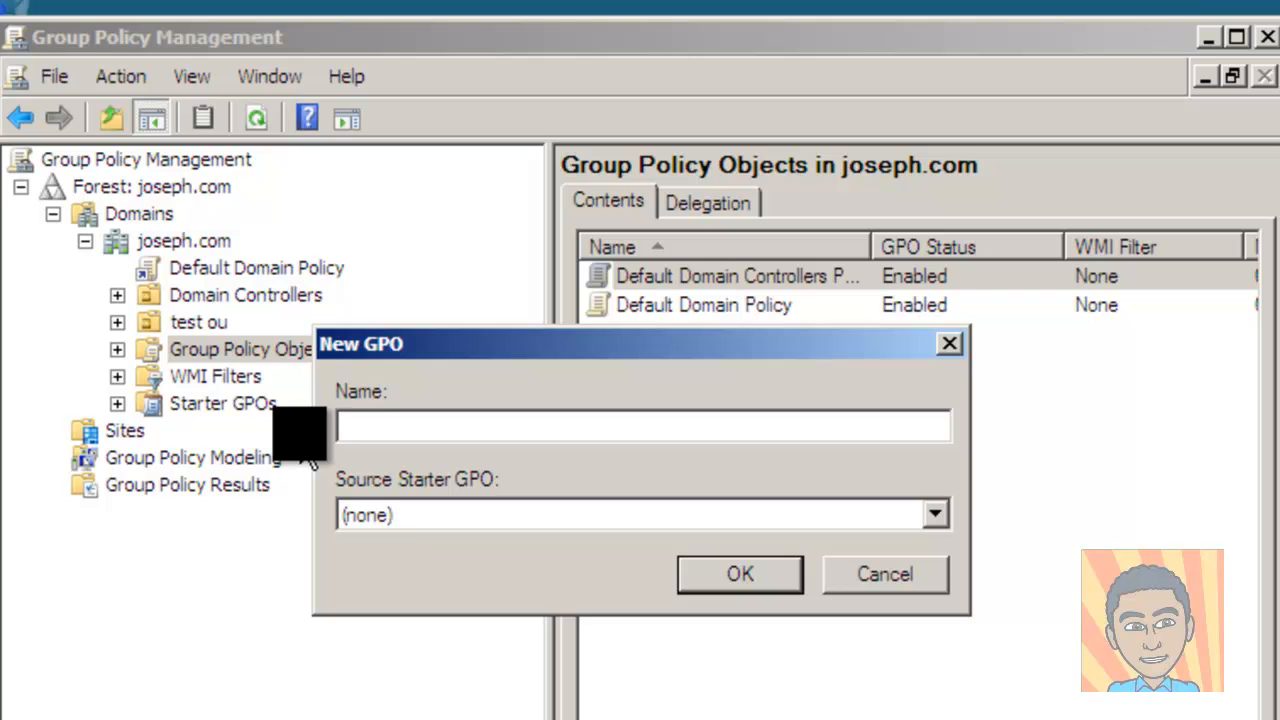
pyautogui.write('test gpo')
pyautogui.click(764, 594)
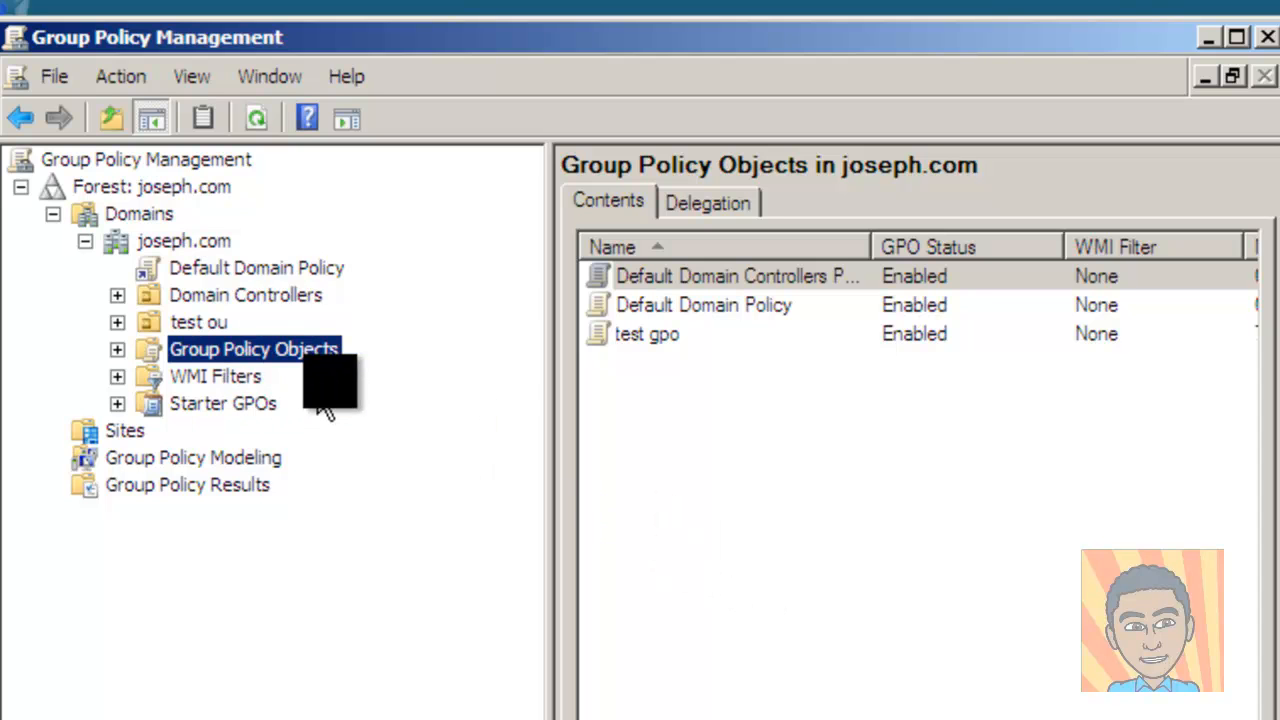
# Open the "test gpo" policy object for editing in the Group Policy Management Editor
pyautogui.click(653, 339)
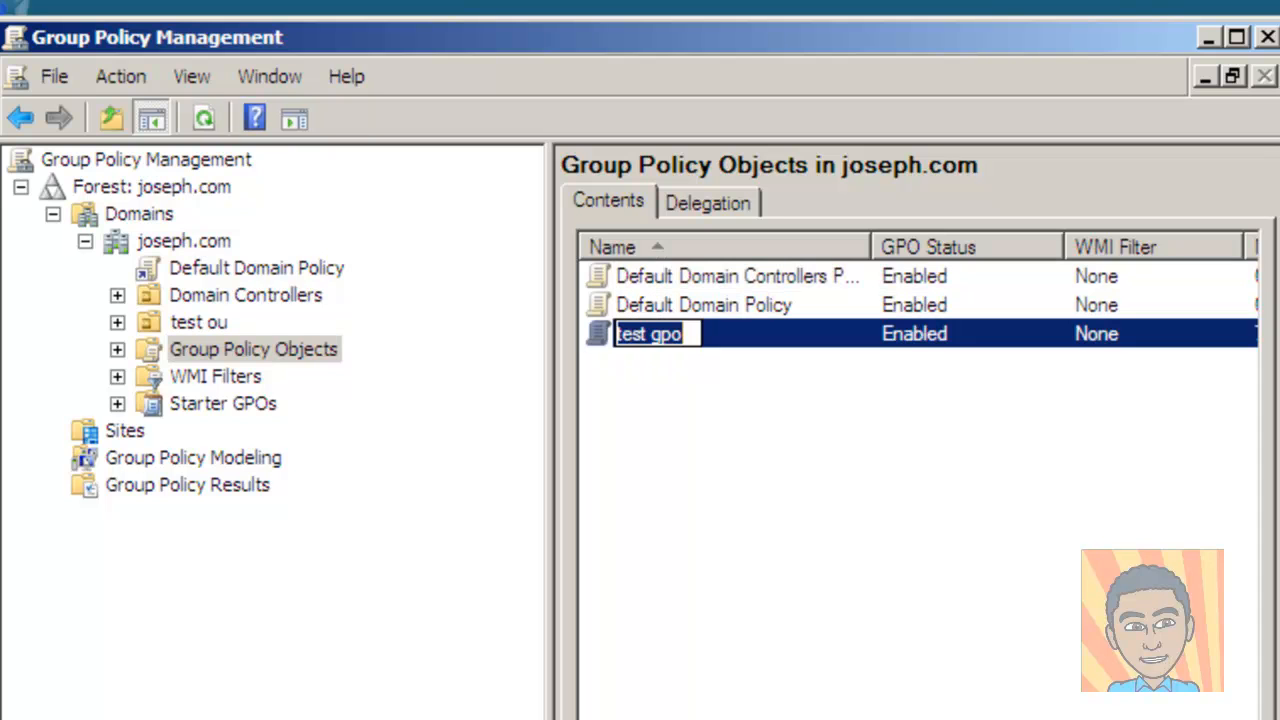
pyautogui.click(841, 570)
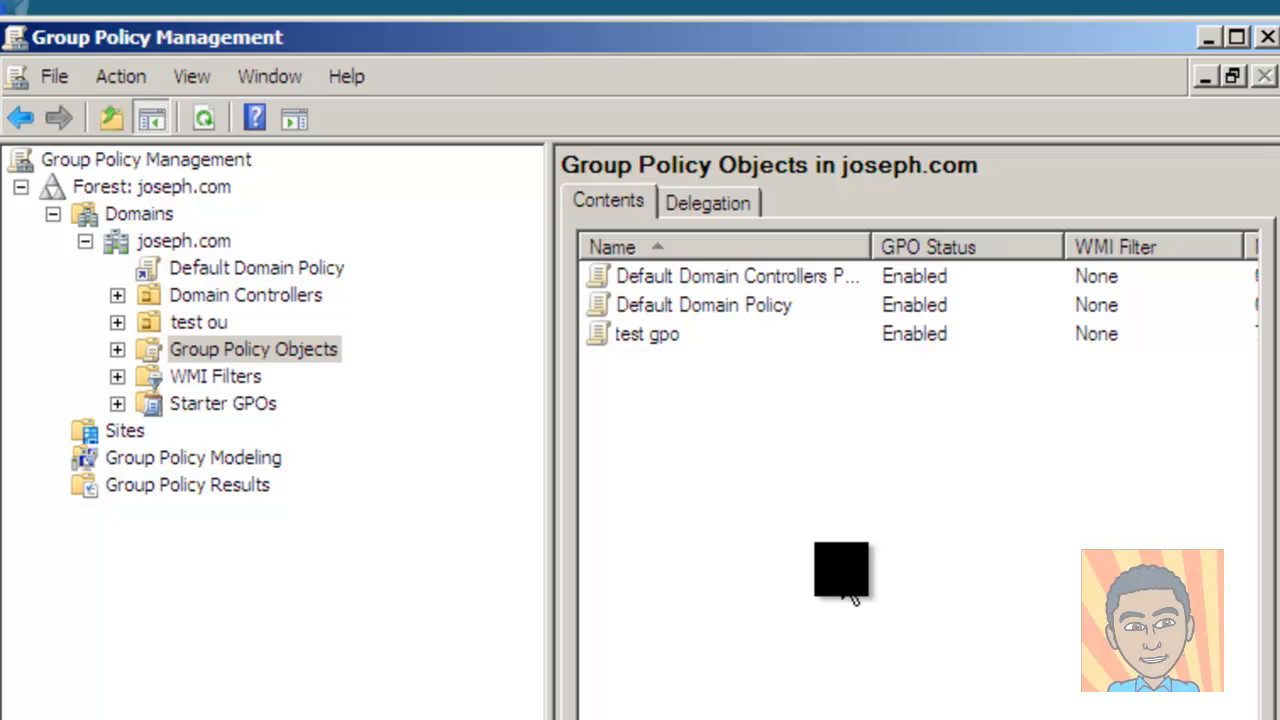
pyautogui.click(633, 340)
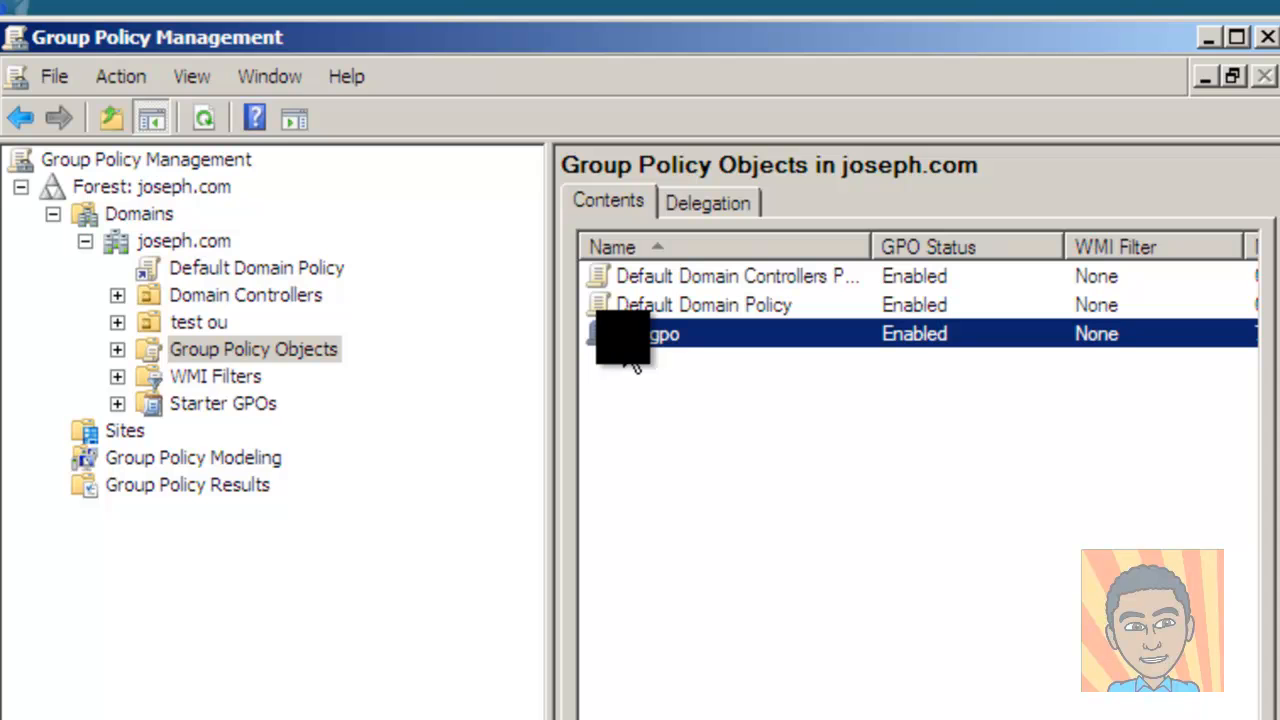
pyautogui.rightClick(650, 340)
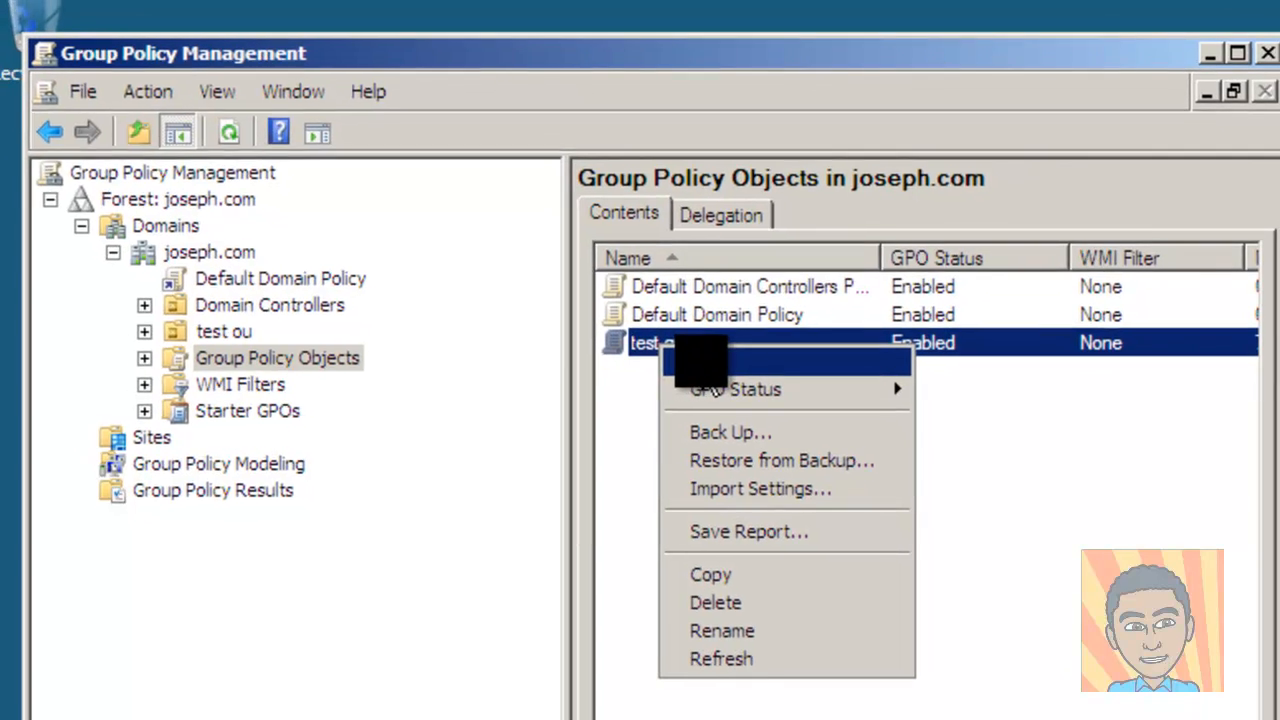
pyautogui.click(722, 372)
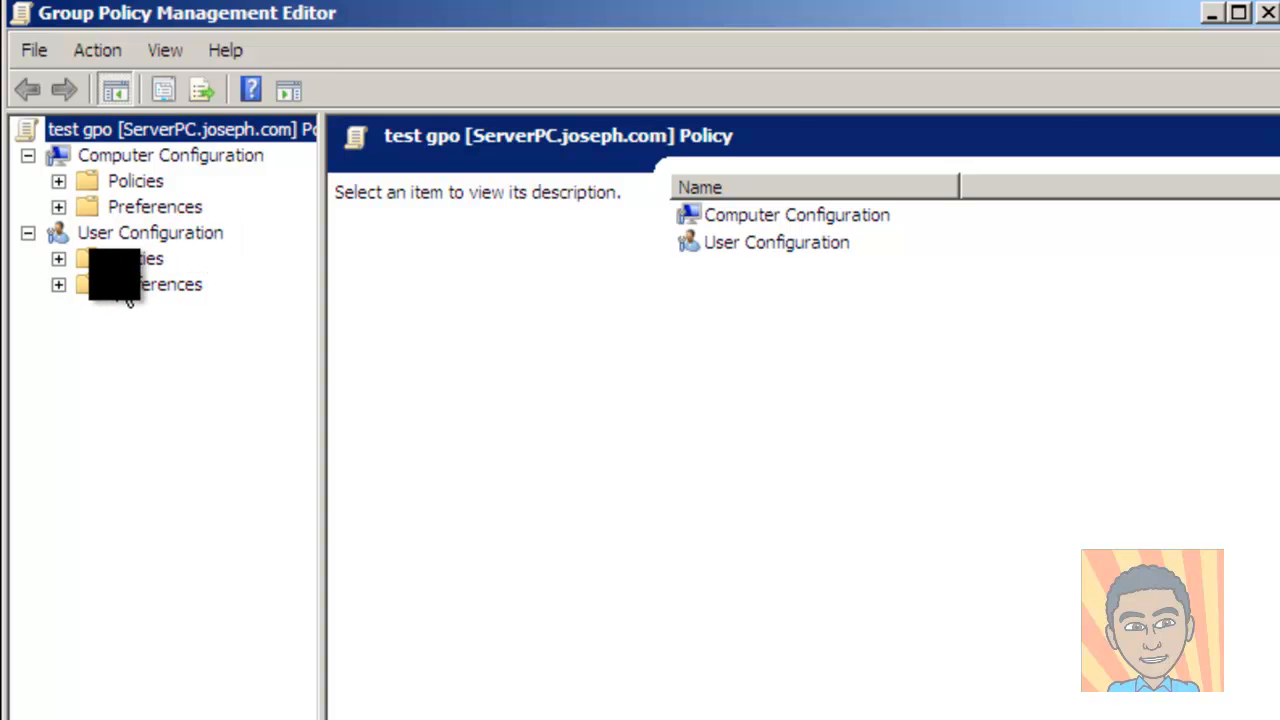
# Expand the User Configuration policies and preferences, and list All Settings under Administrative Templates with enough room to read the setting names
pyautogui.click(58, 258)
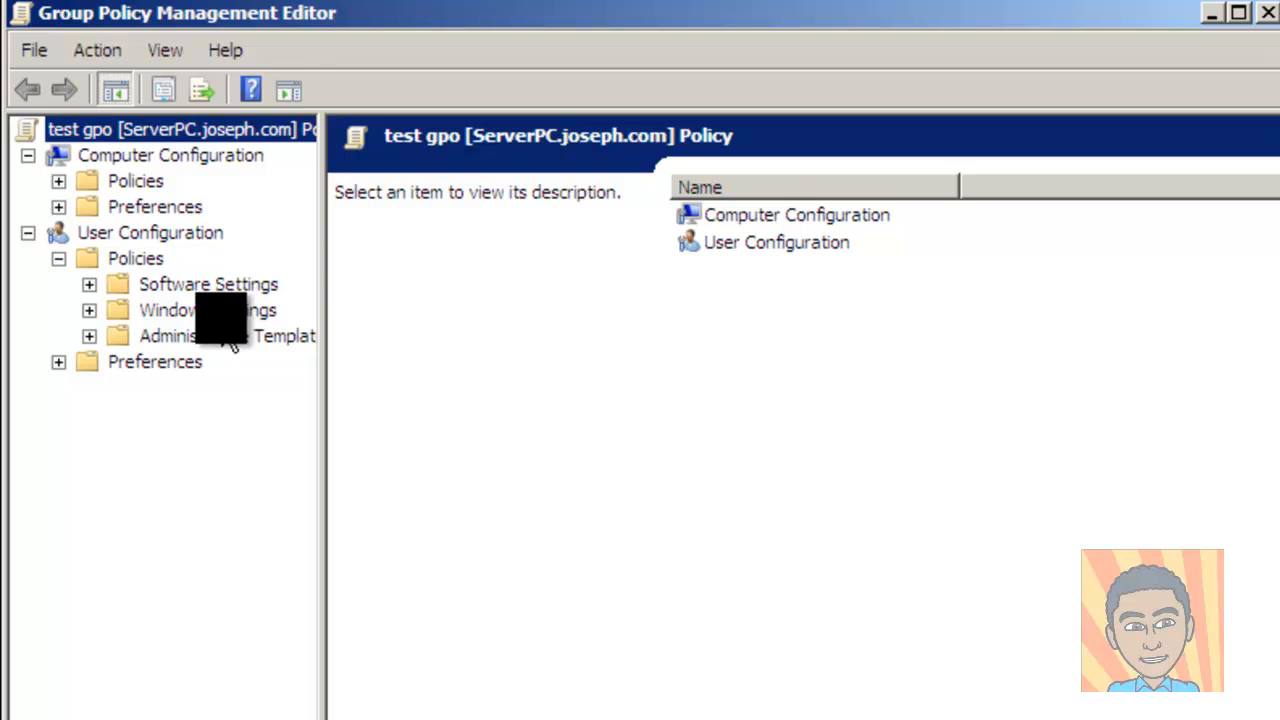
pyautogui.moveTo(322, 385); pyautogui.dragTo(646, 430)
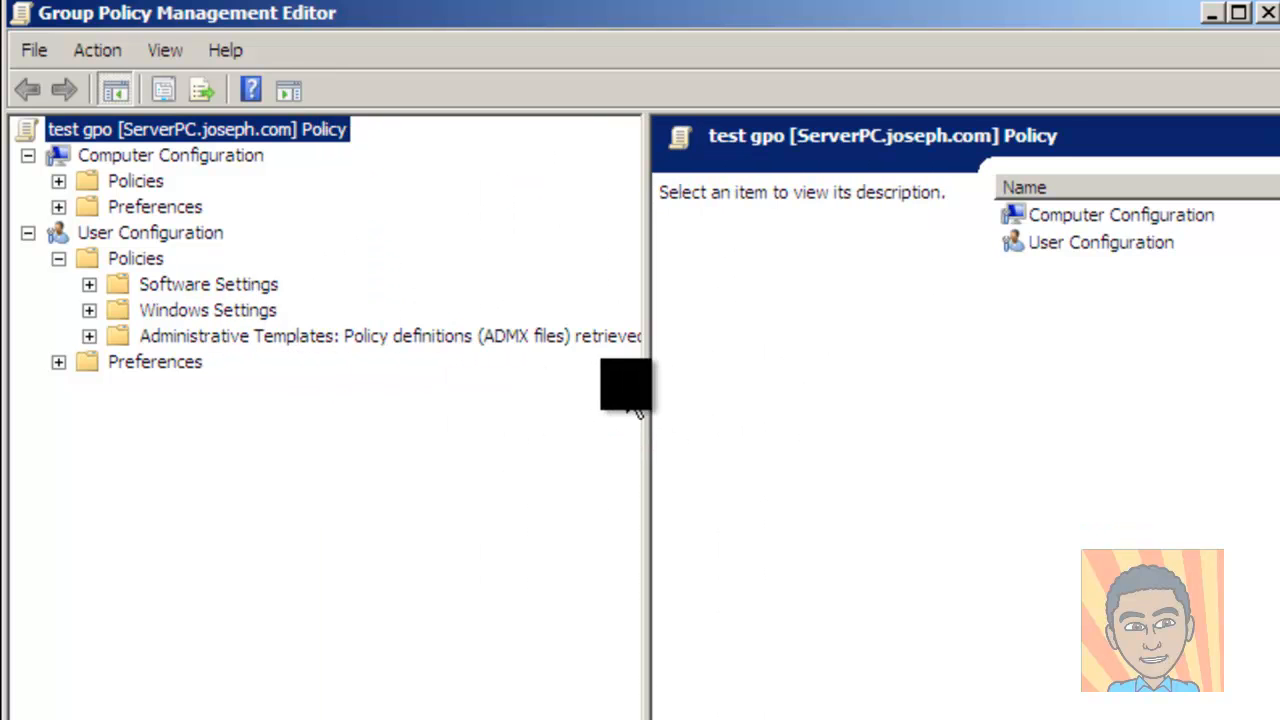
pyautogui.click(658, 430)
pyautogui.moveTo(648, 428); pyautogui.dragTo(770, 430)
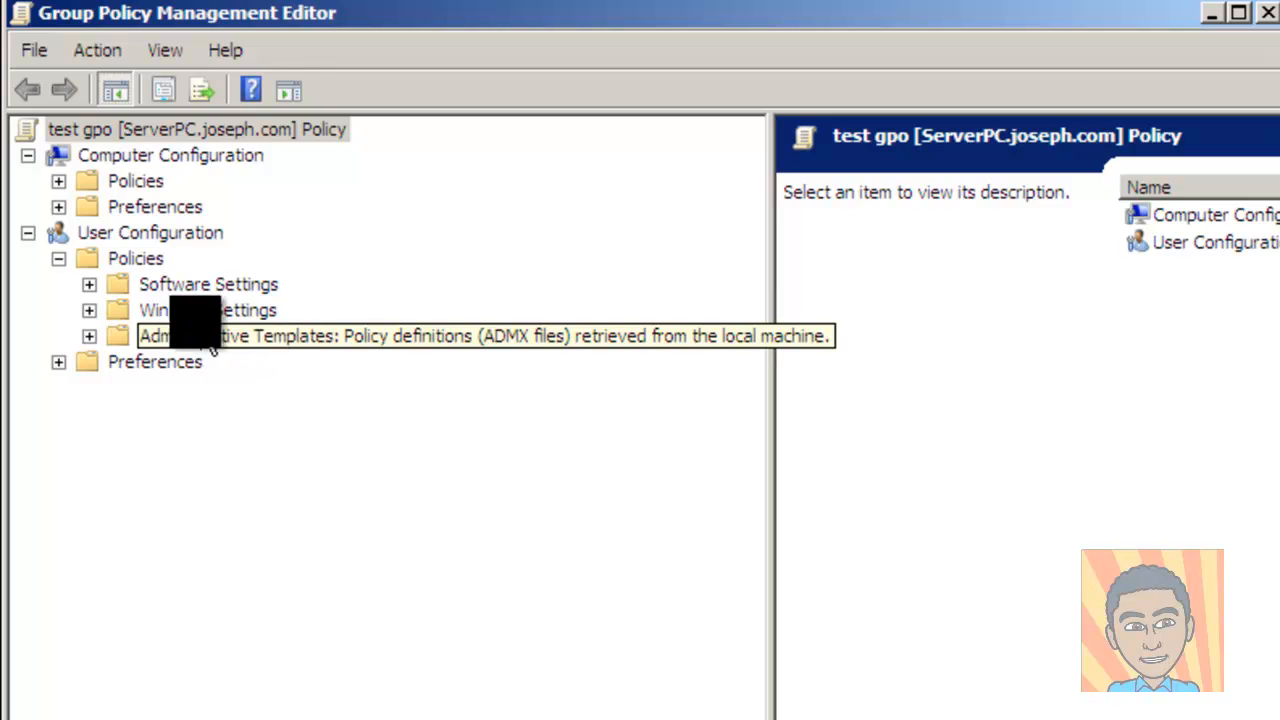
pyautogui.click(58, 362)
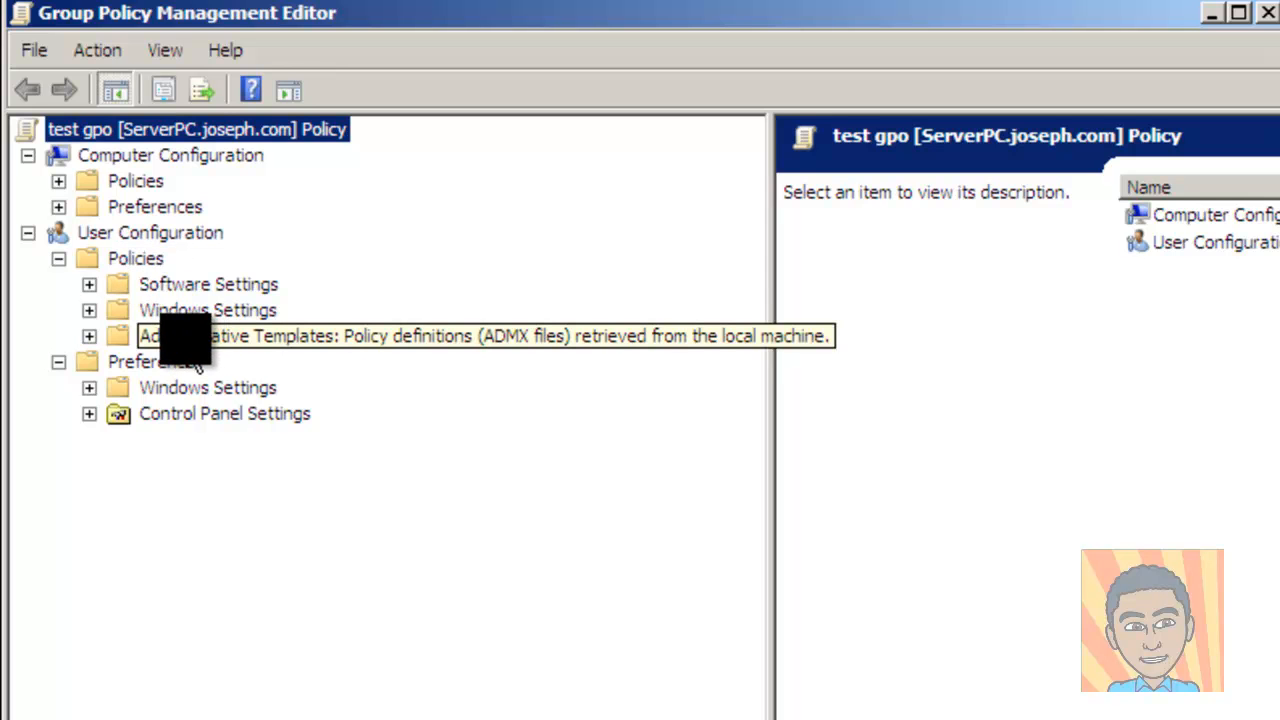
pyautogui.click(98, 350)
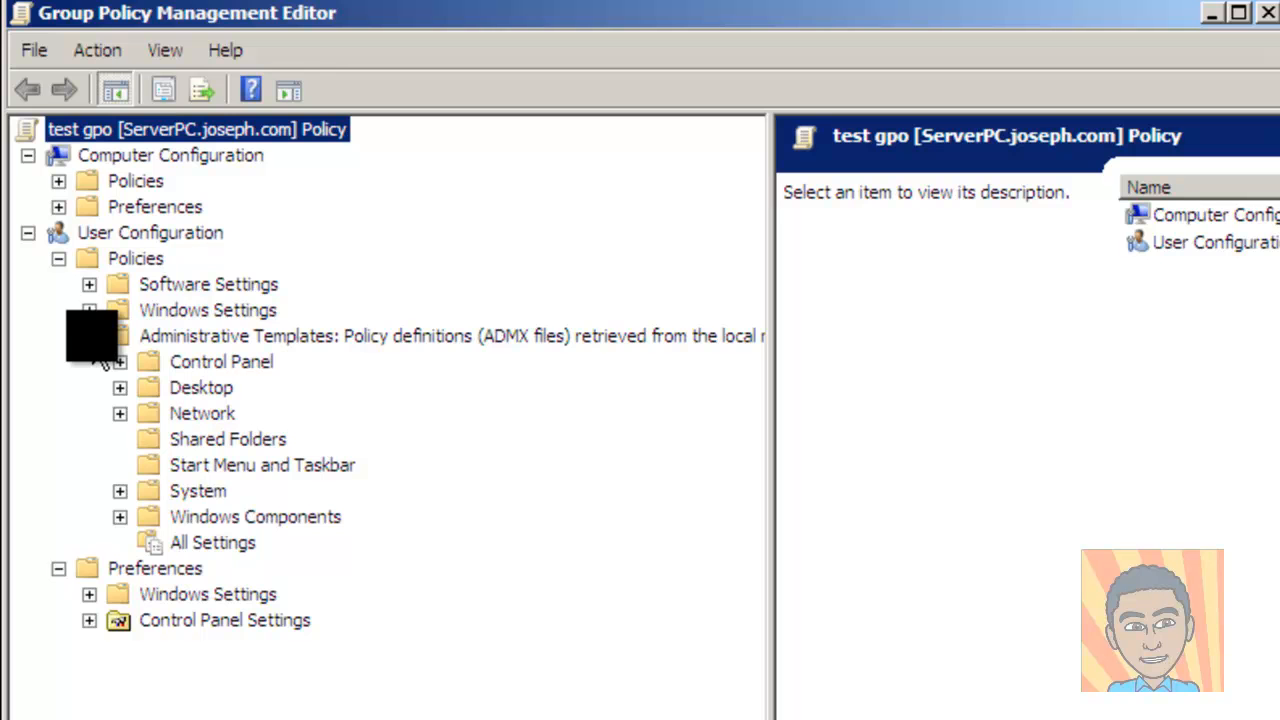
pyautogui.click(155, 541)
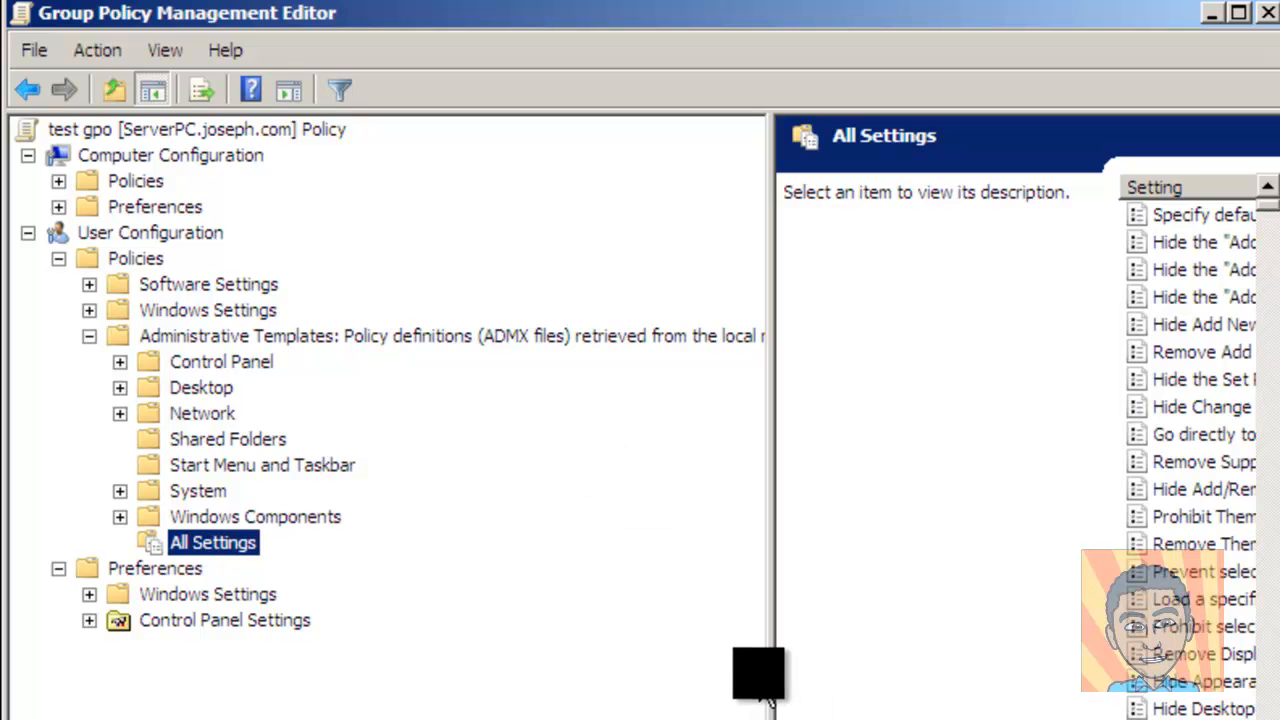
pyautogui.moveTo(769, 671); pyautogui.dragTo(400, 633)
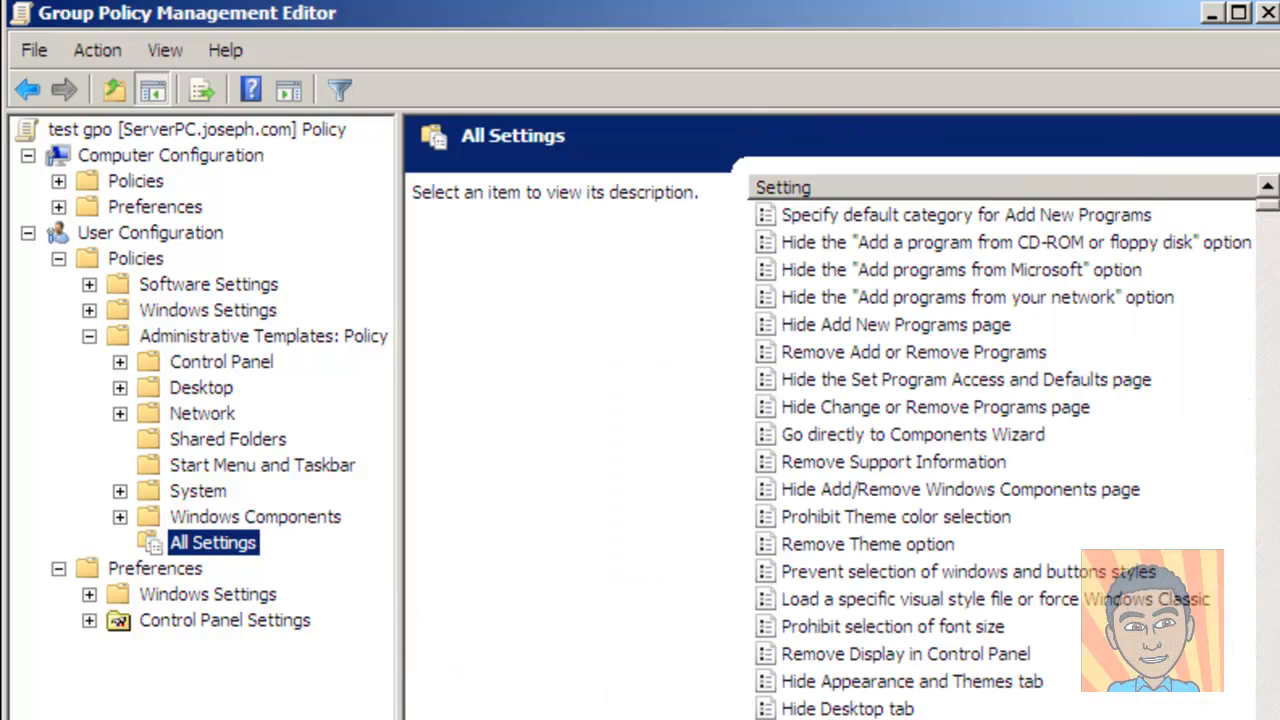
# Examine the description of the Screen Saver executable name setting and browse the neighbouring user policy settings
pyautogui.click(910, 719)
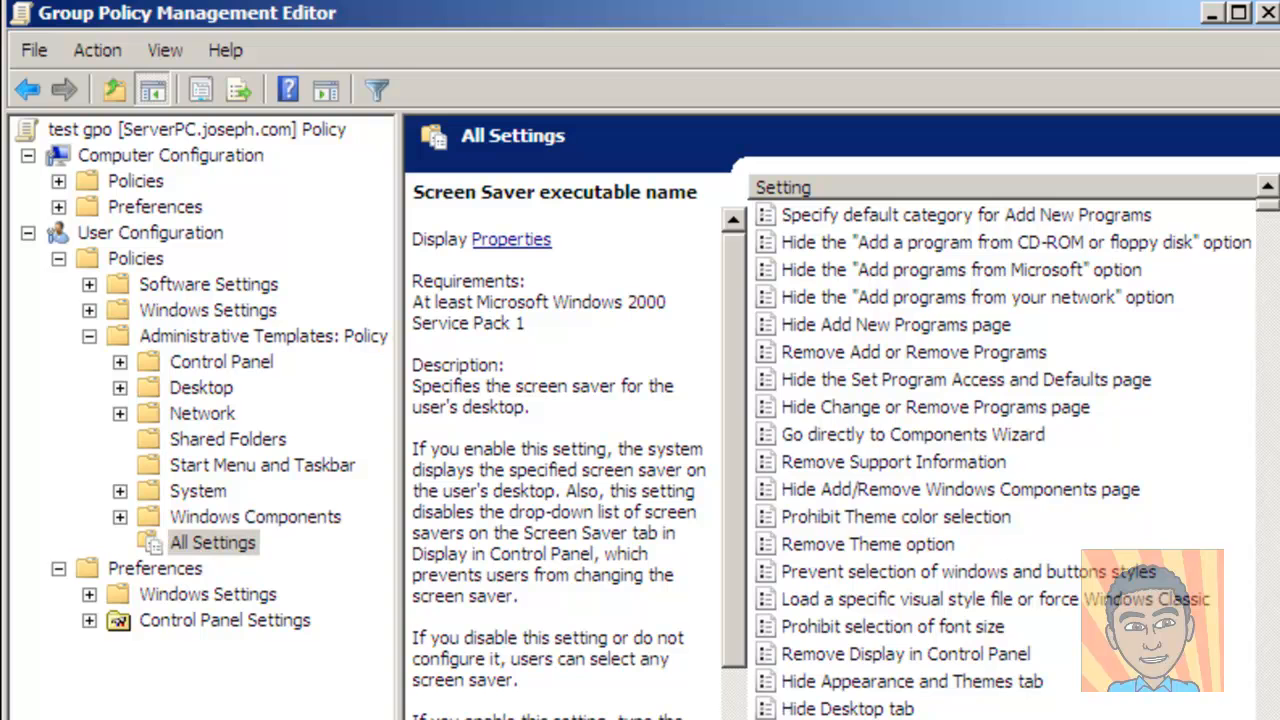
pyautogui.scroll(1, 912, 690)
pyautogui.hscroll(5, 1000, 446)
pyautogui.hscroll(-5, 1000, 446)
pyautogui.scroll(-3, 1005, 420)
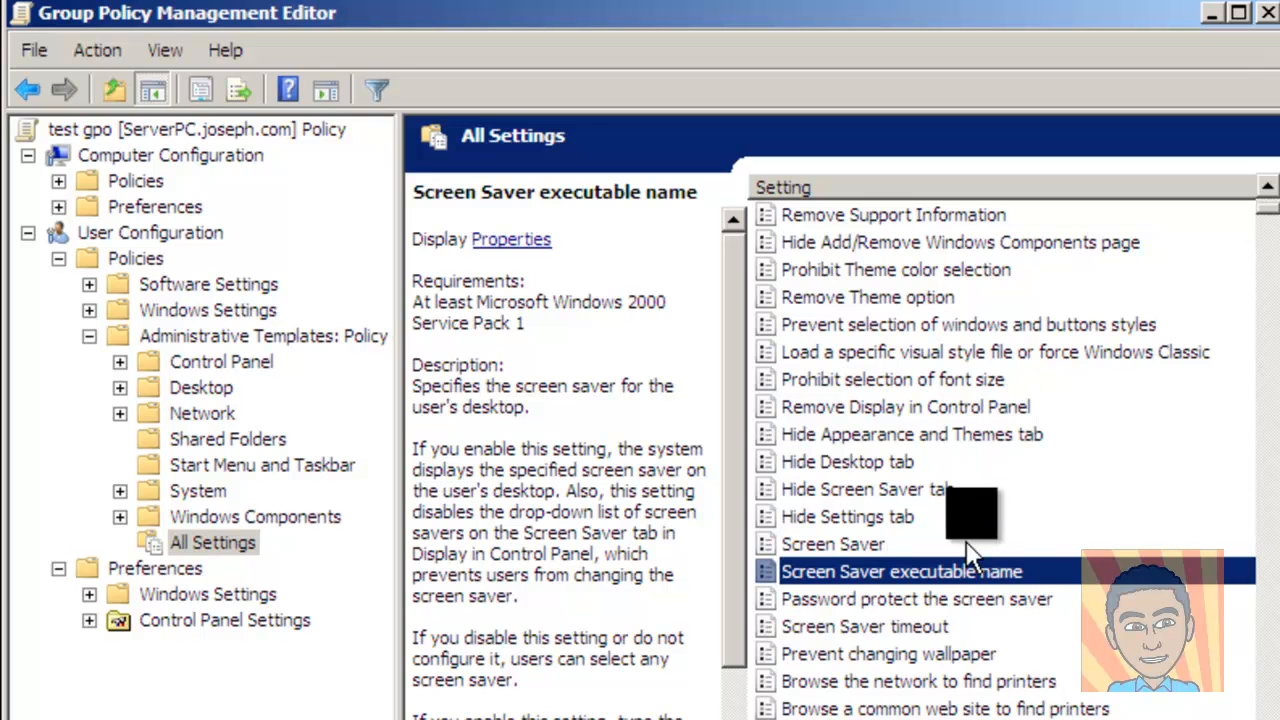
pyautogui.scroll(-1, 988, 468)
pyautogui.scroll(-1, 983, 462)
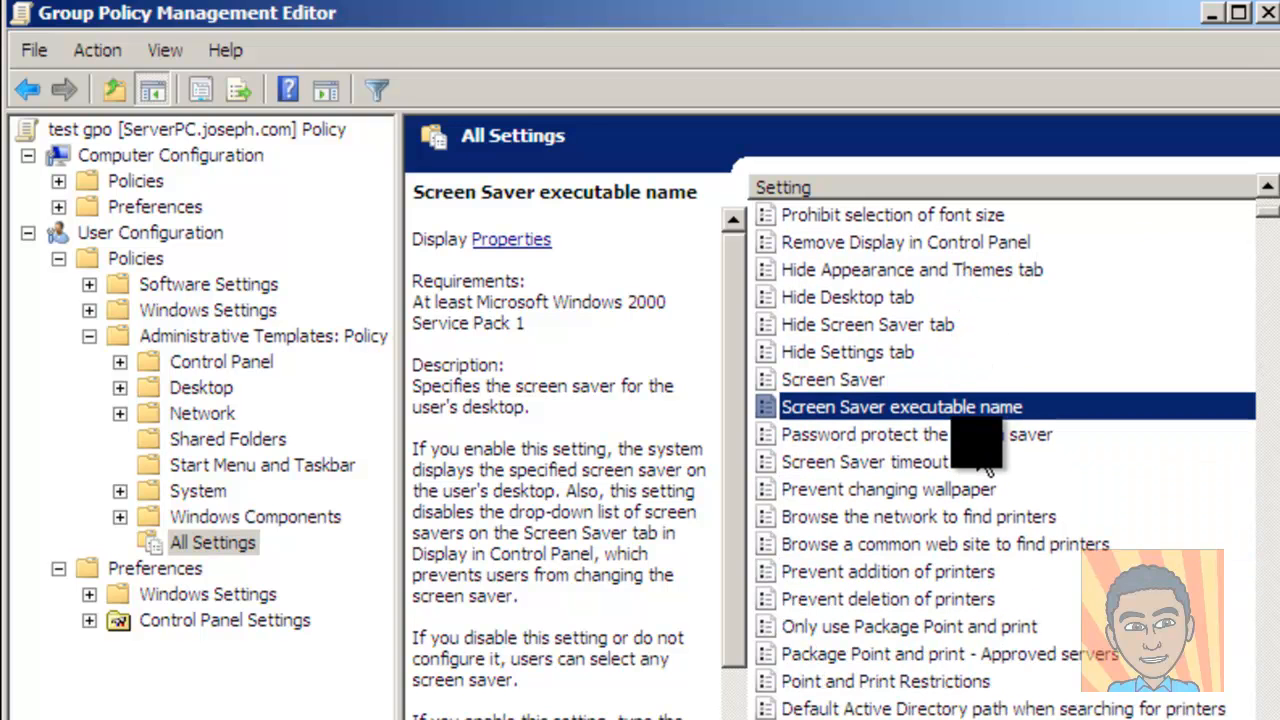
pyautogui.scroll(-1, 988, 466)
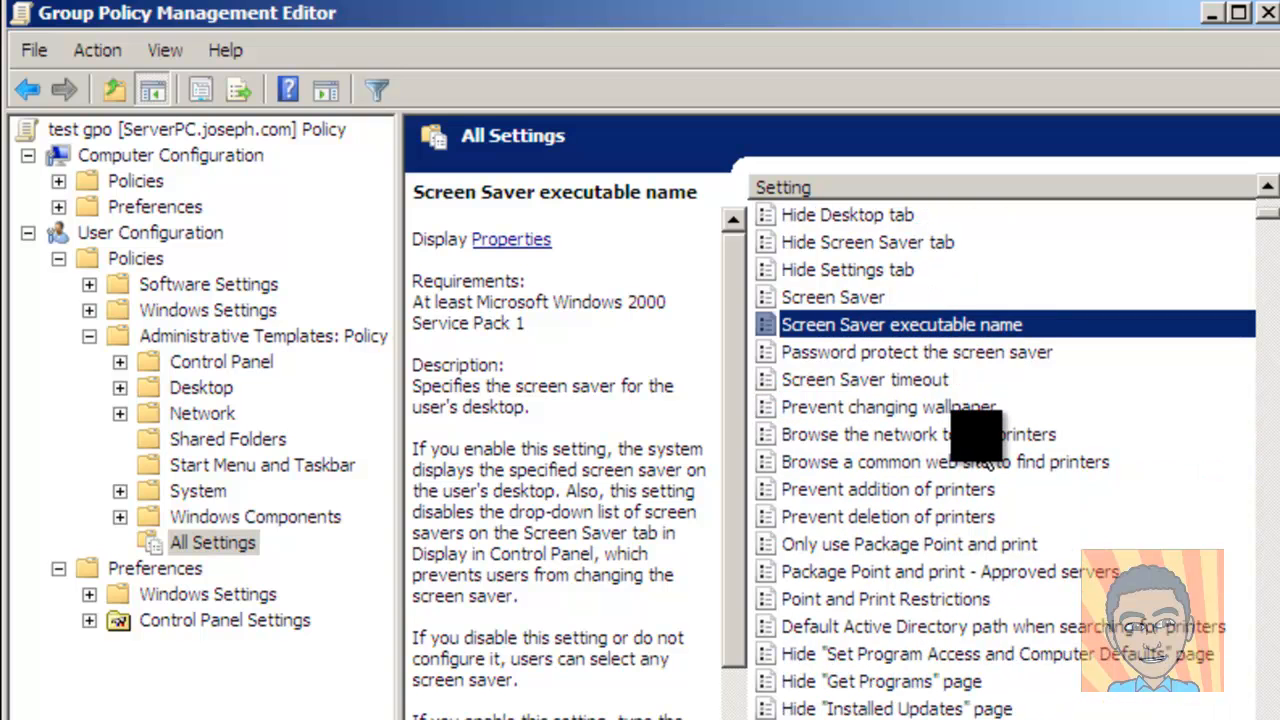
# Set the Remove Task Manager user policy to Enabled in the test gpo, and close the policy editor
pyautogui.scroll(-1, 960, 412)
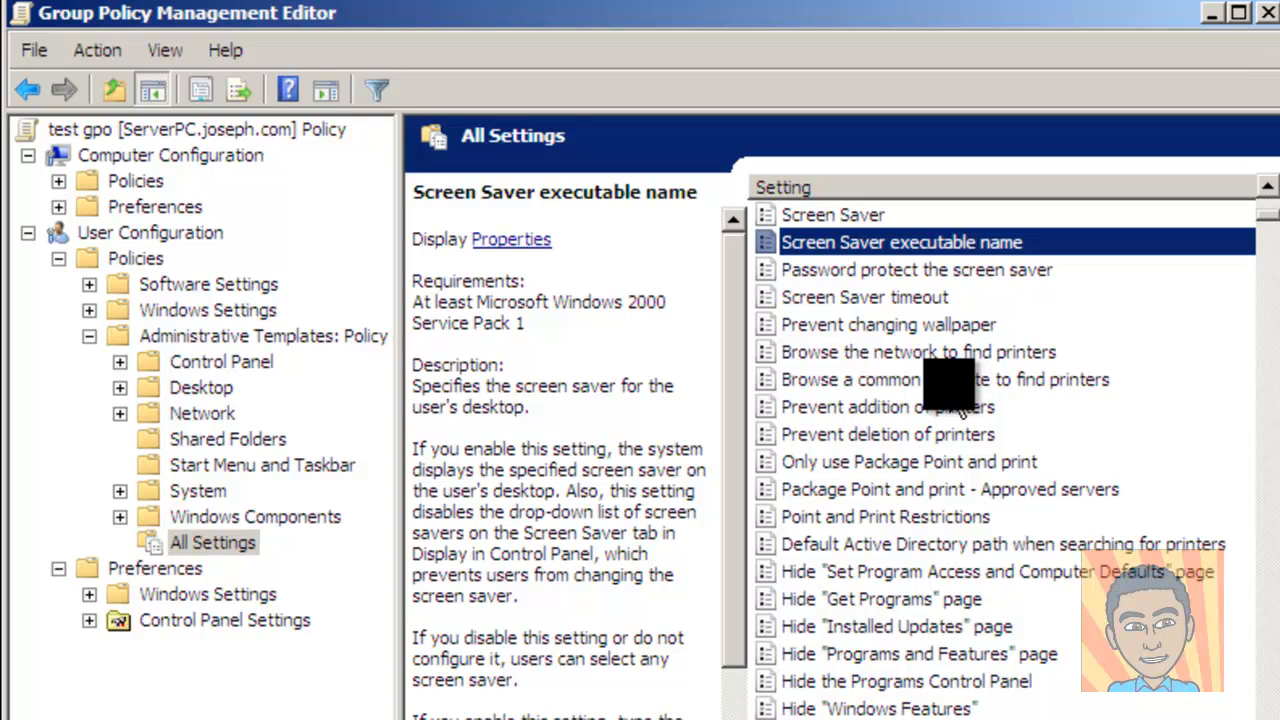
pyautogui.scroll(-2, 940, 470)
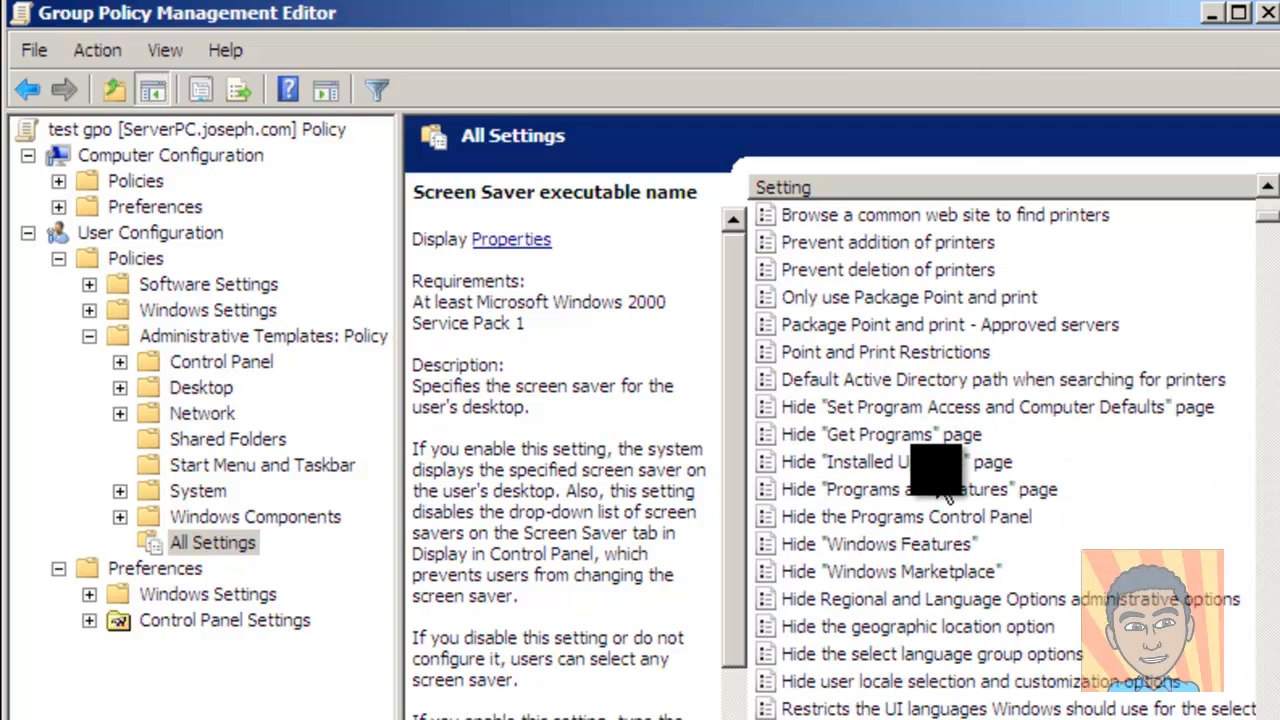
pyautogui.scroll(-6, 945, 495)
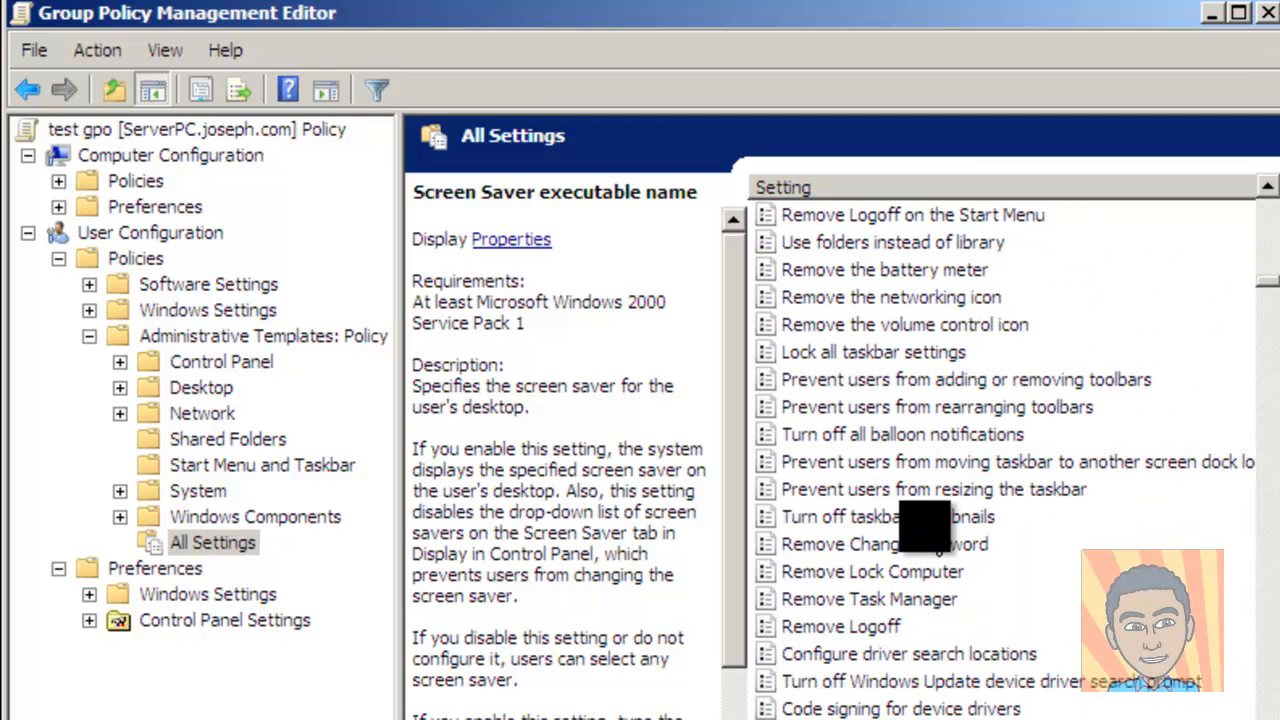
pyautogui.click(857, 598)
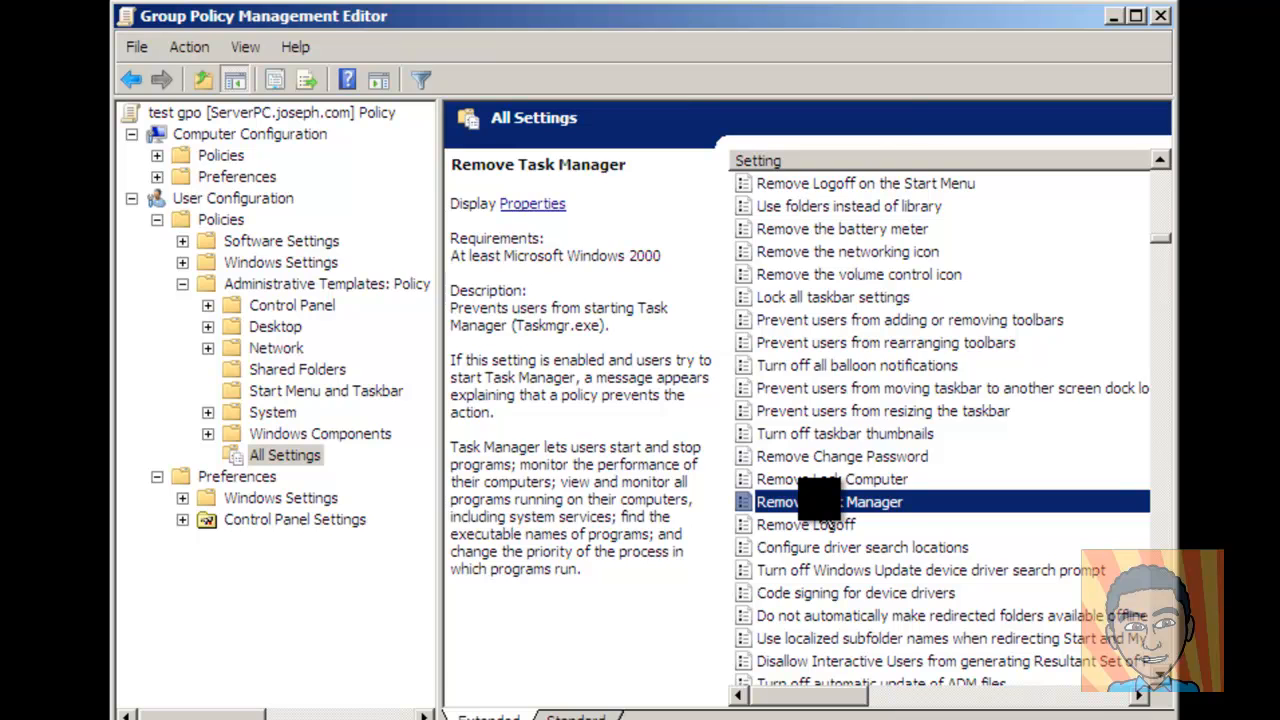
pyautogui.doubleClick(820, 502)
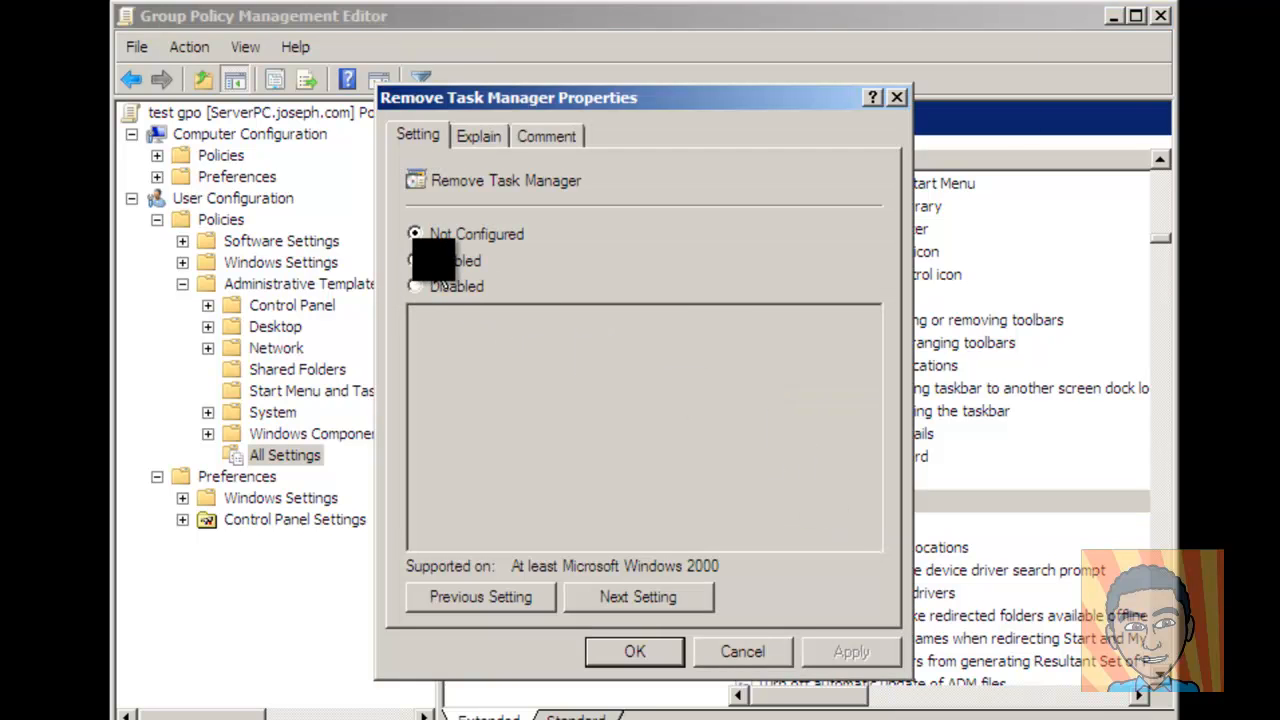
pyautogui.click(444, 280)
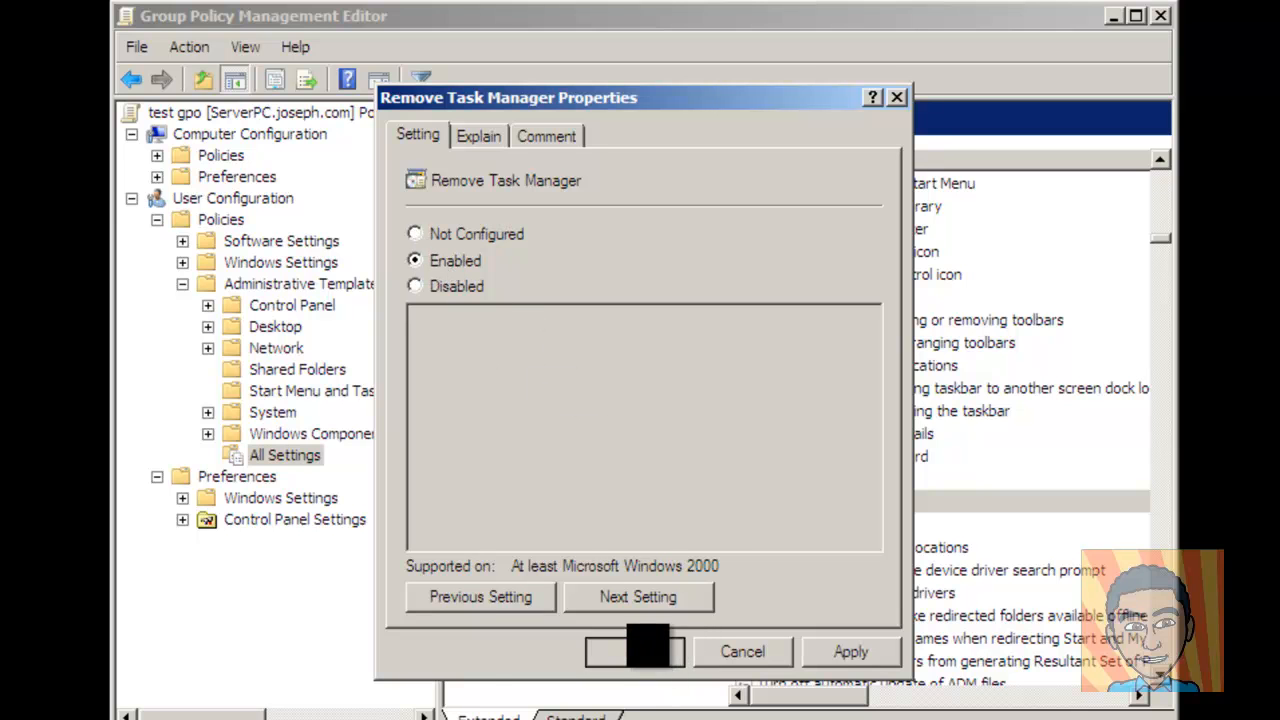
pyautogui.click(645, 655)
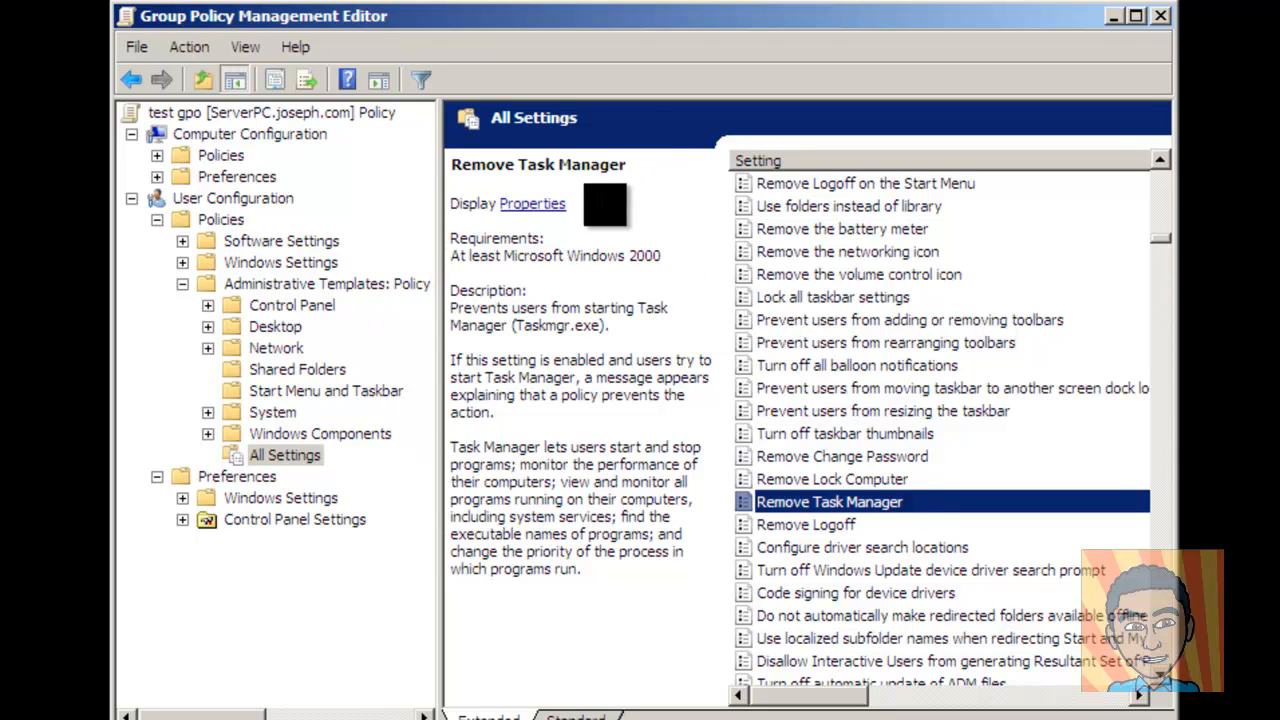
pyautogui.click(1160, 16)
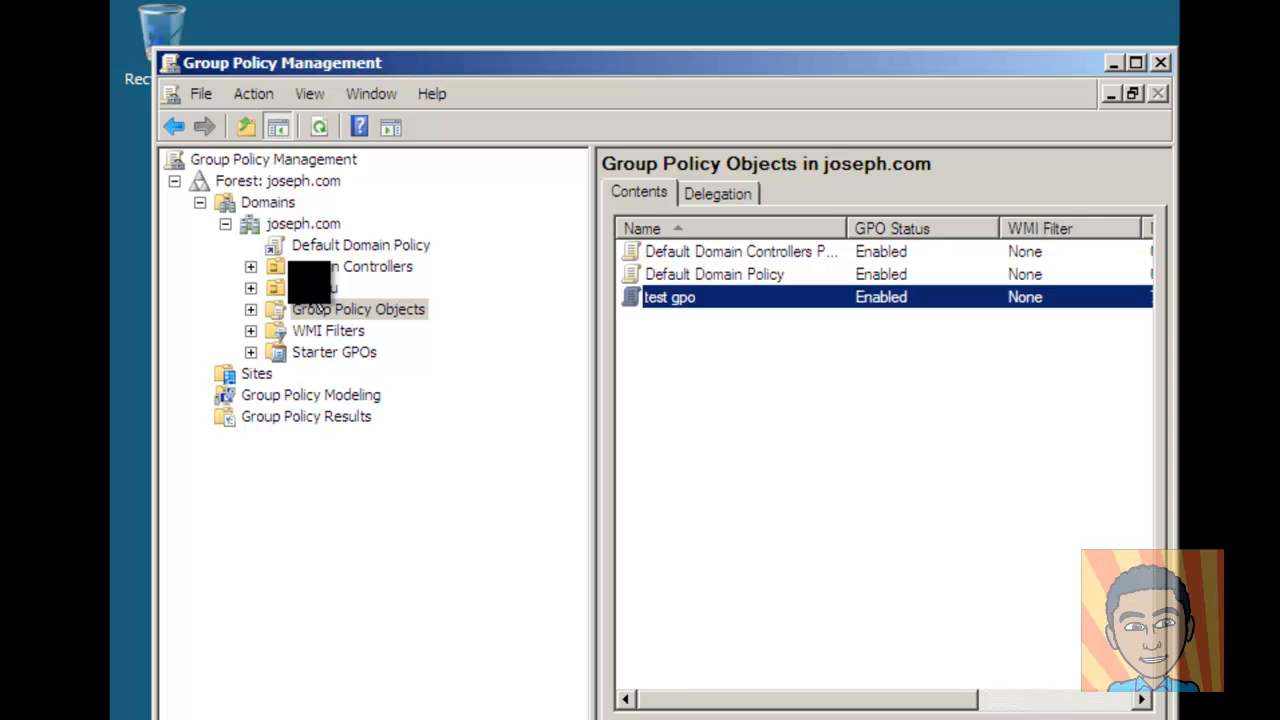
# Link the existing "test gpo" policy object from joseph.com to the test ou organizational unit
pyautogui.press('Up')
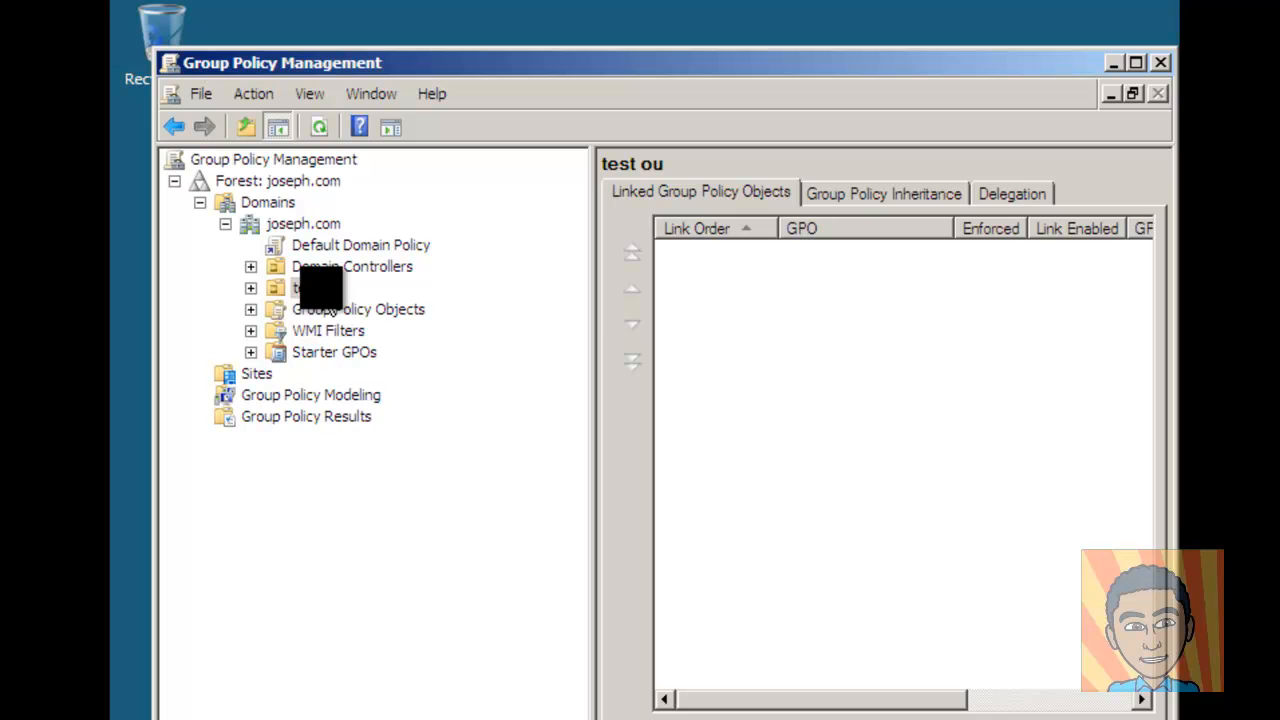
pyautogui.rightClick(330, 311)
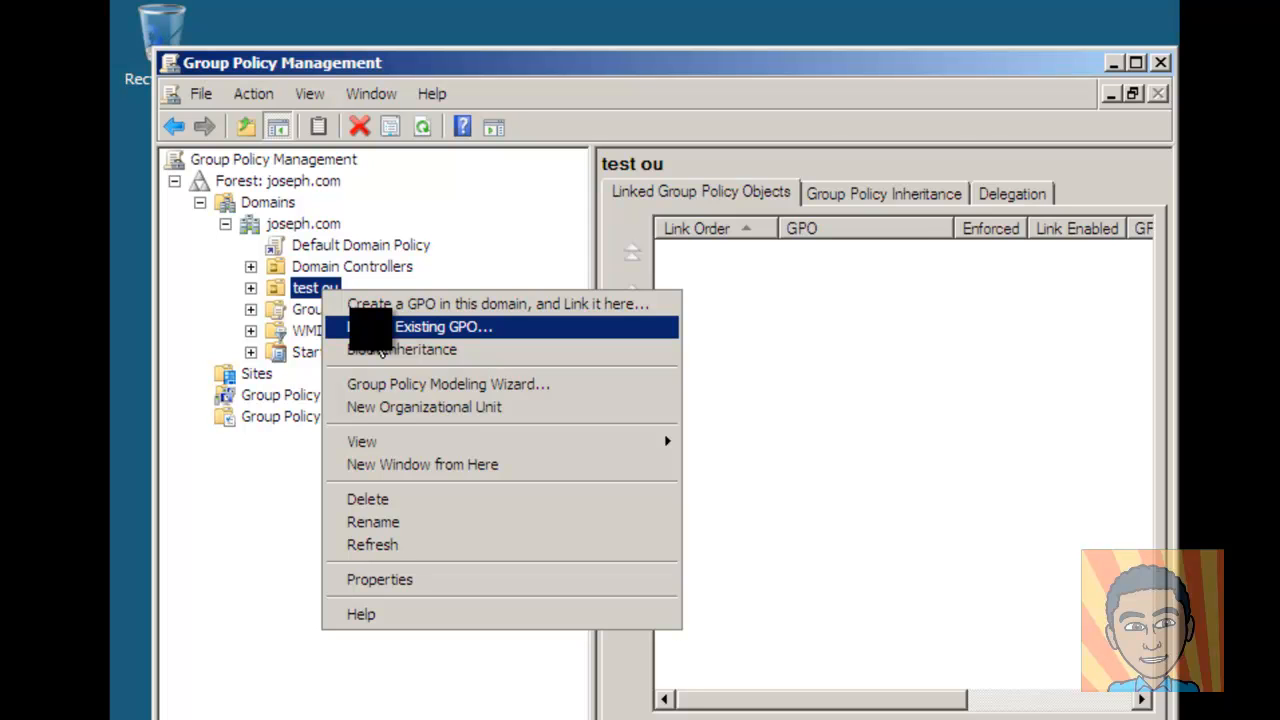
pyautogui.click(378, 330)
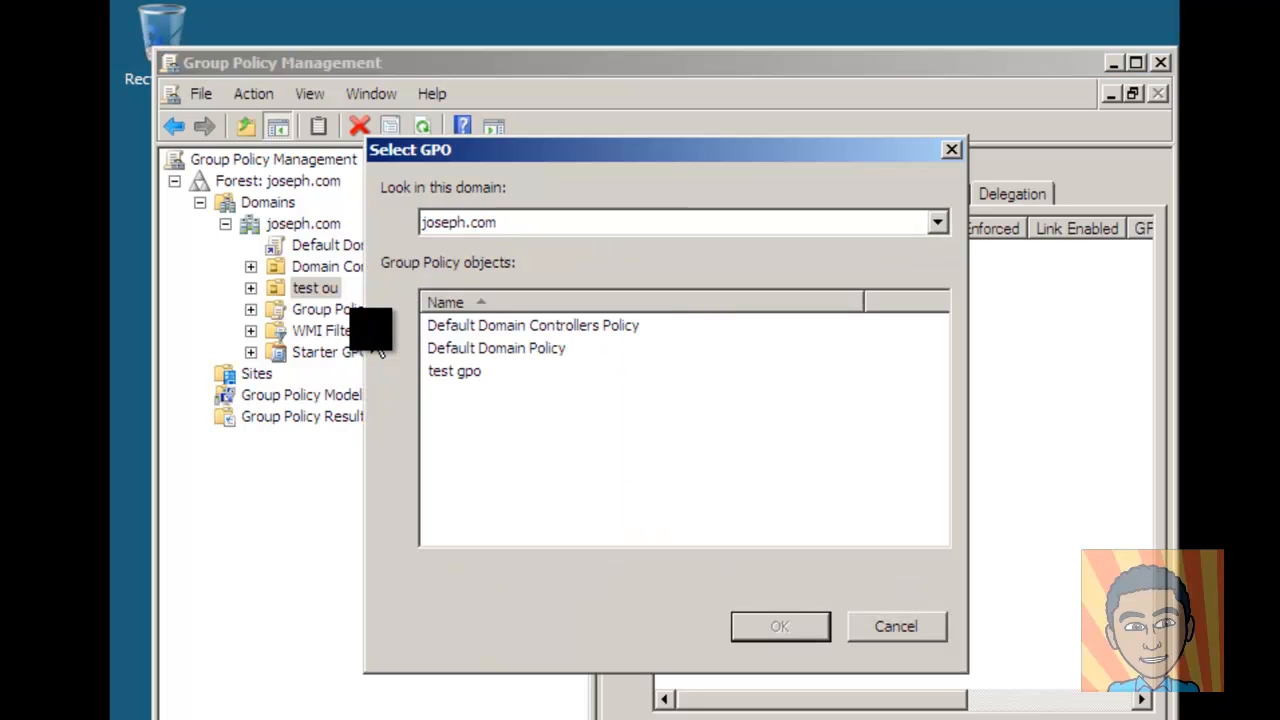
pyautogui.click(463, 372)
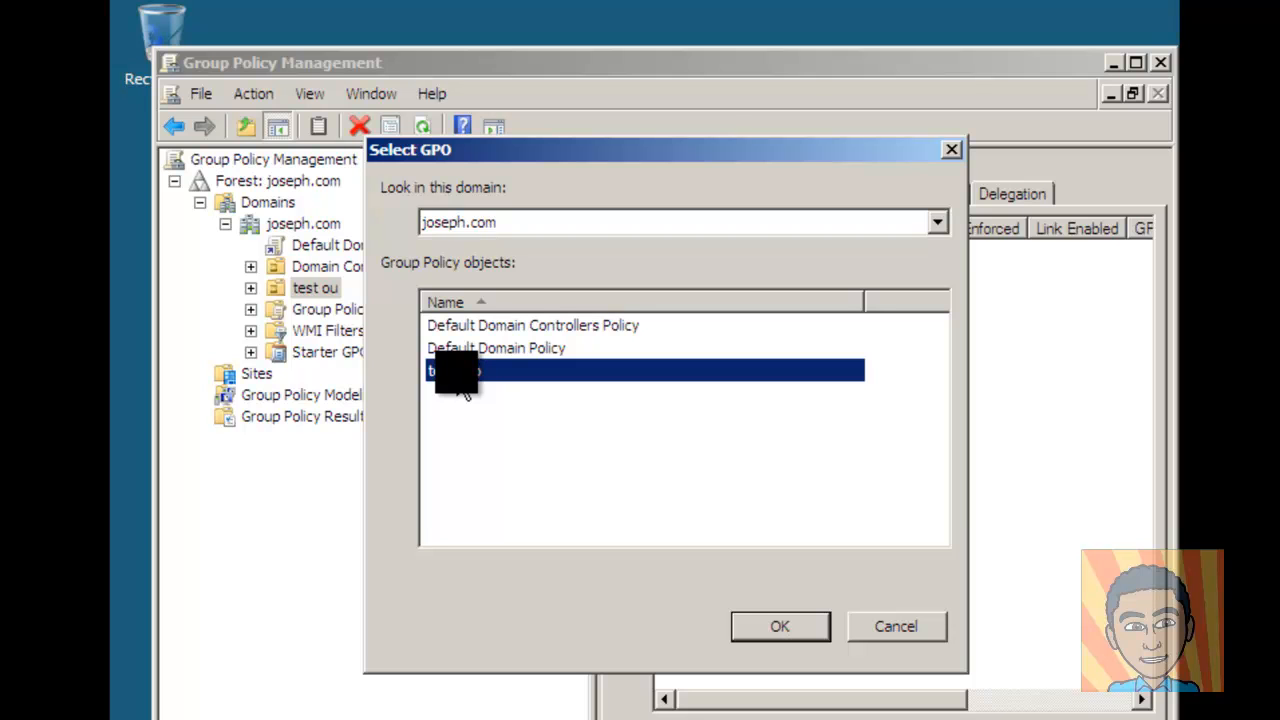
pyautogui.click(795, 638)
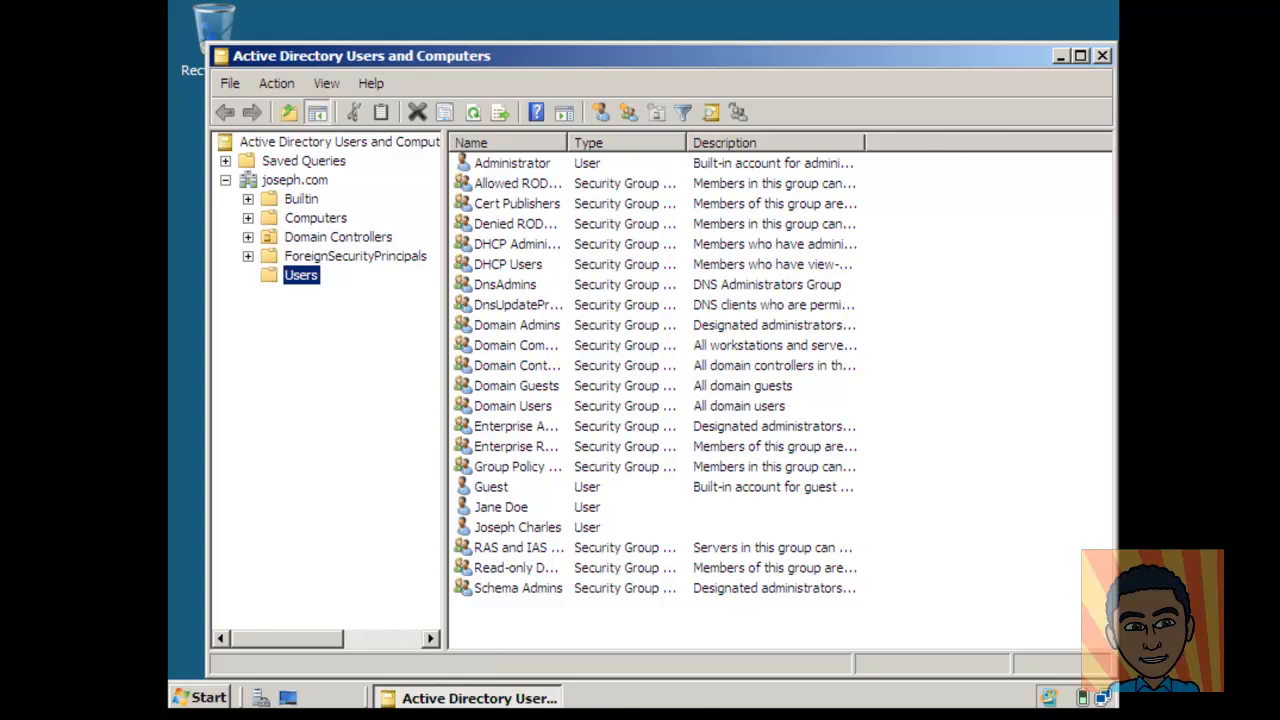
# Switch to the Windows7 virtual machine and check the taskbar's Start Task Manager option and the signed-in account
pyautogui.moveTo(435, 716)
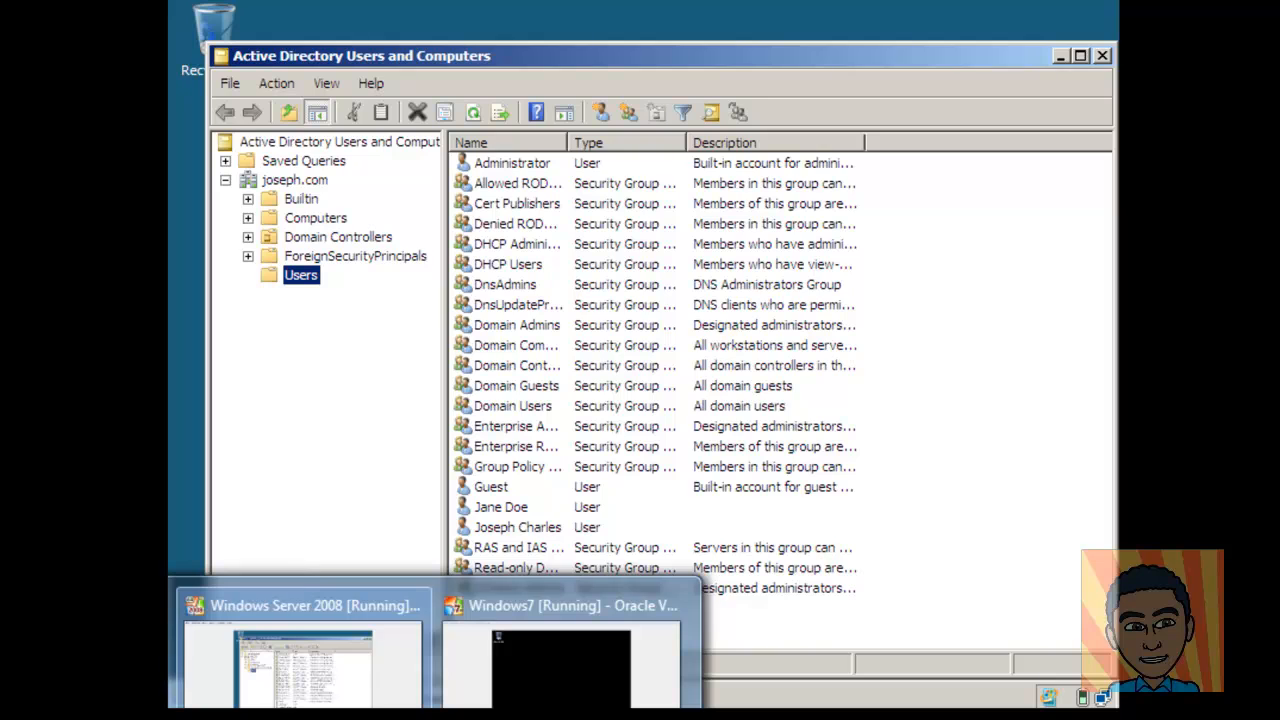
pyautogui.click(540, 669)
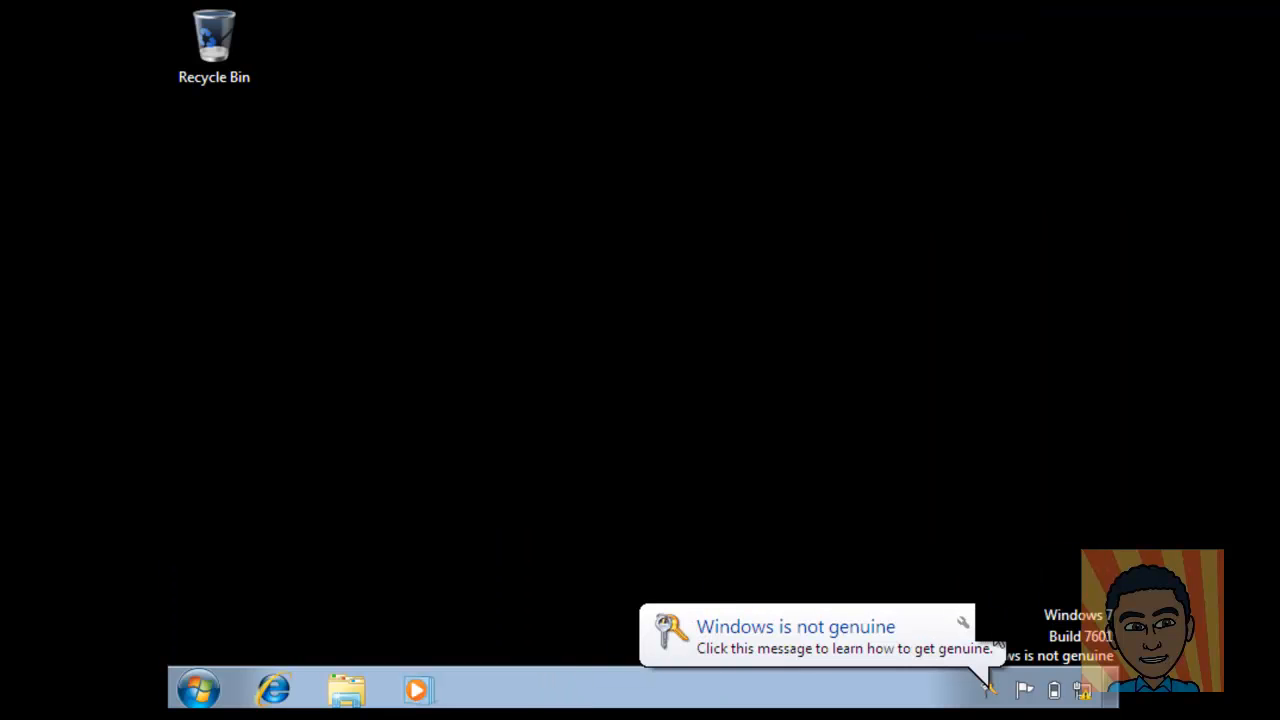
pyautogui.click(985, 622)
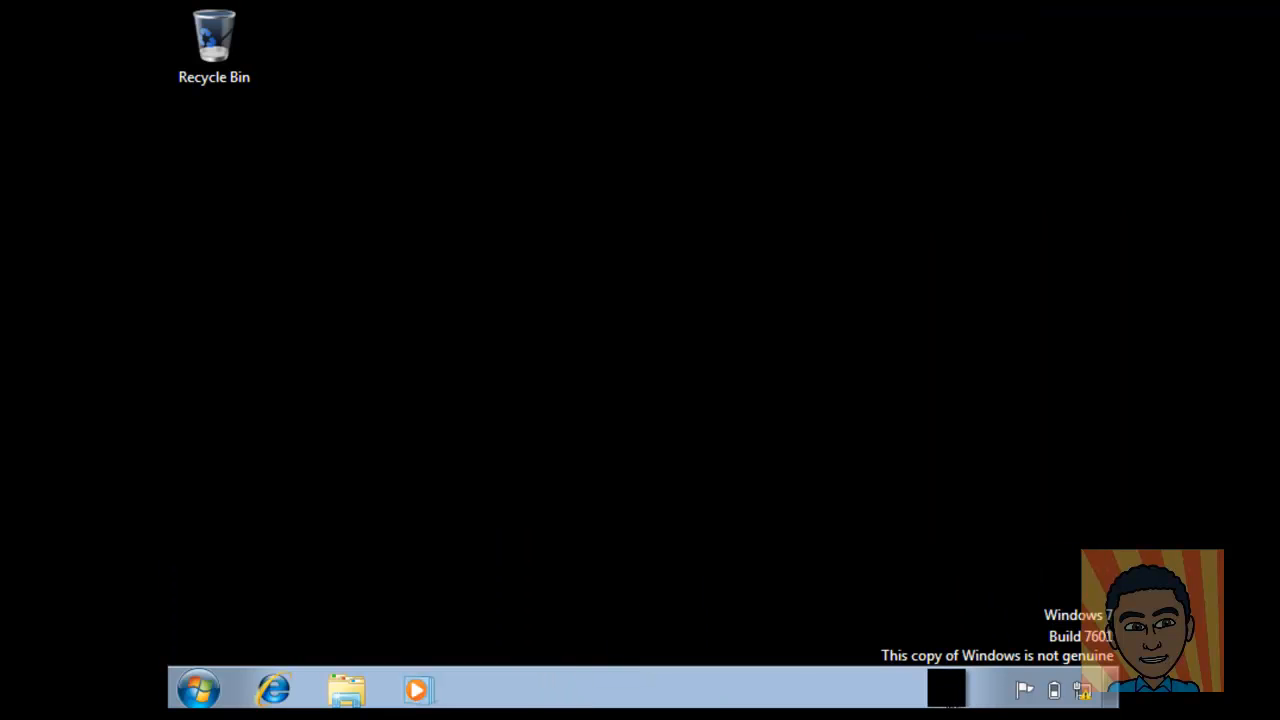
pyautogui.rightClick(946, 688)
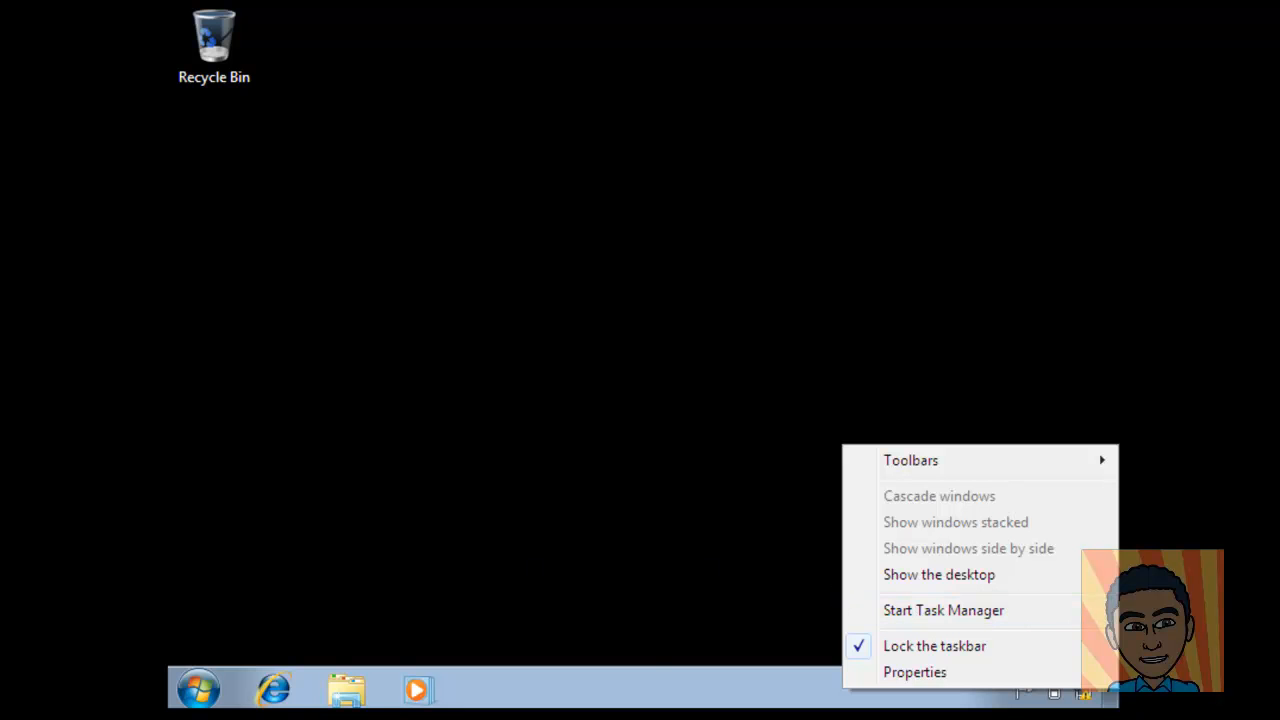
pyautogui.click(197, 688)
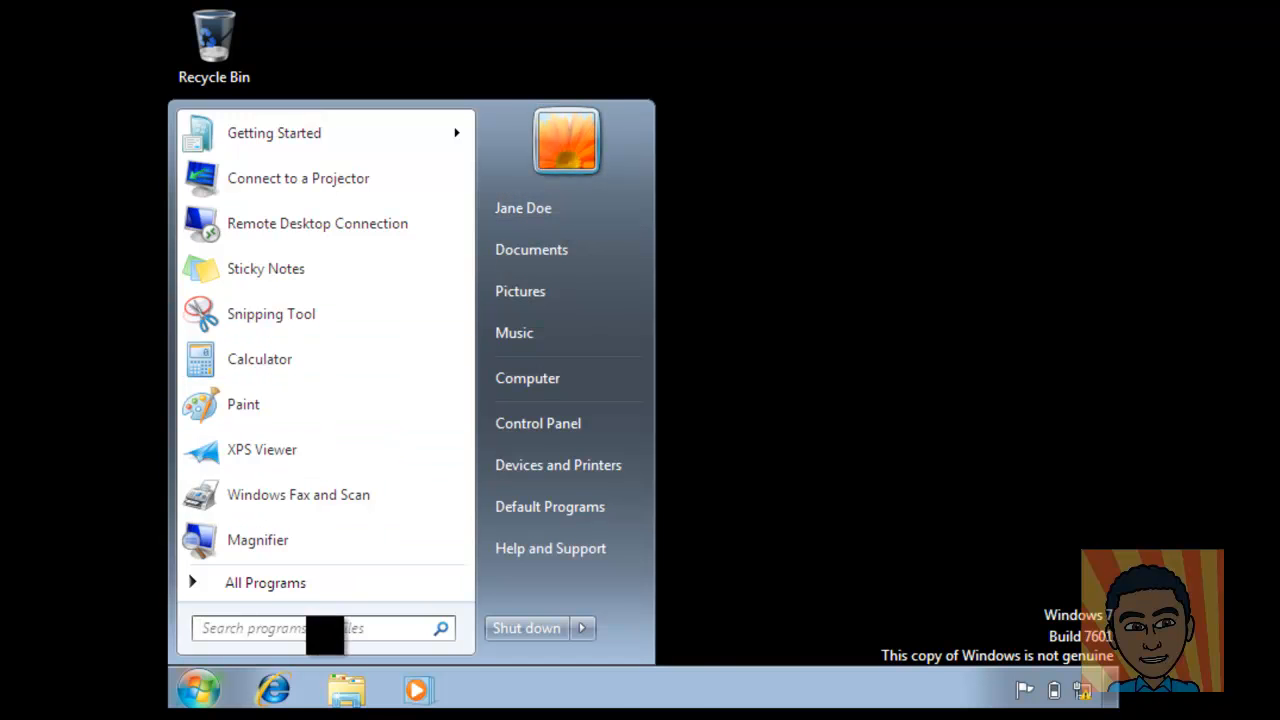
# Switch to the Windows Server 2008 machine, move the test user's account from Users into test ou, and close Active Directory Users and Computers
pyautogui.moveTo(432, 716)
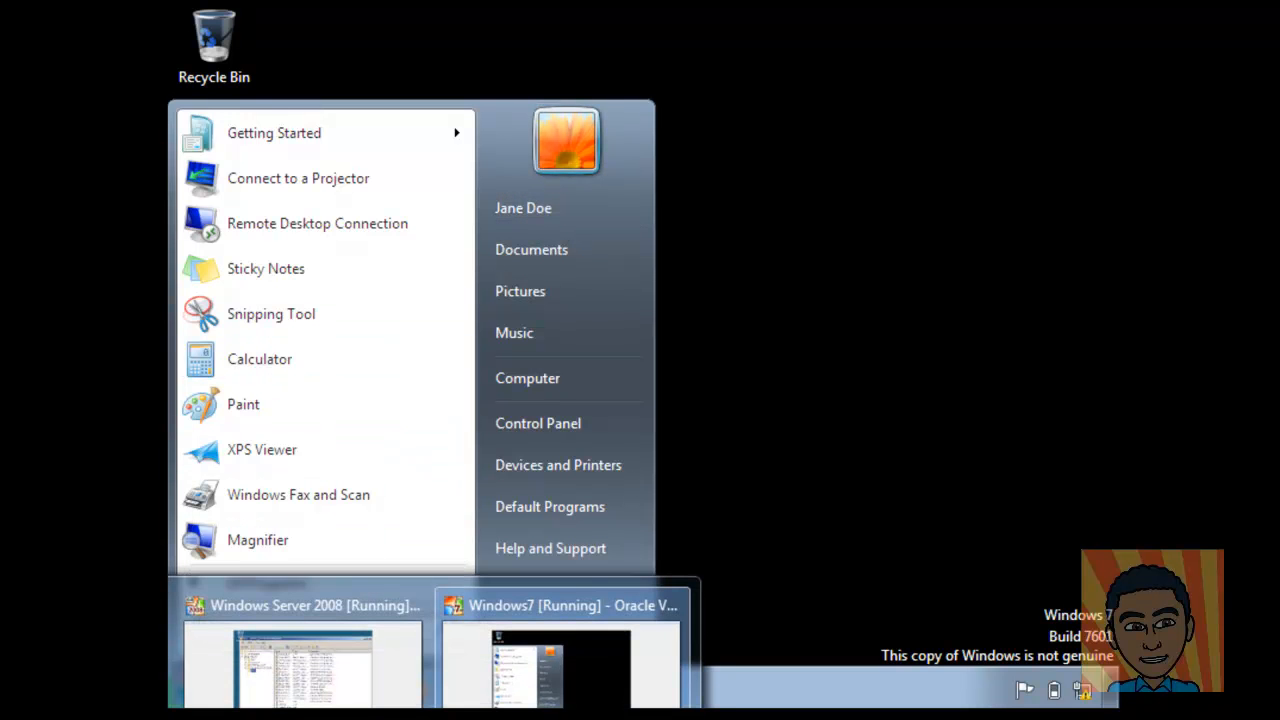
pyautogui.click(292, 690)
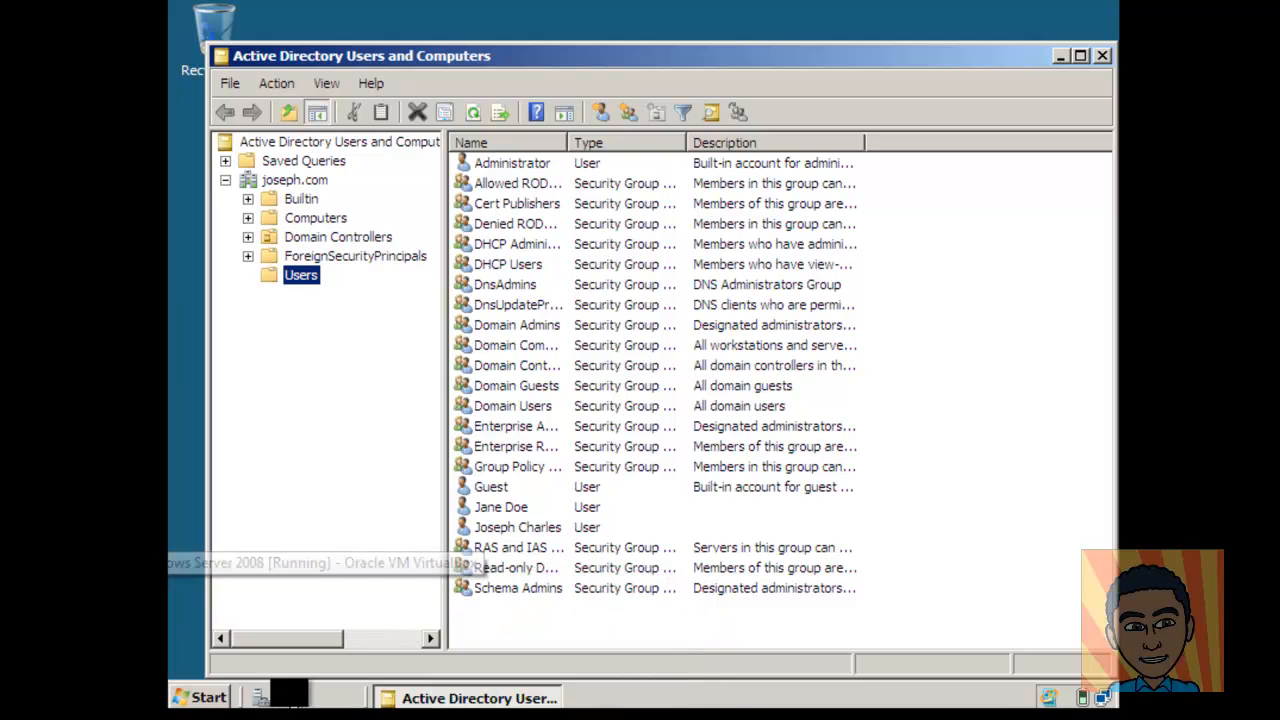
pyautogui.click(480, 509)
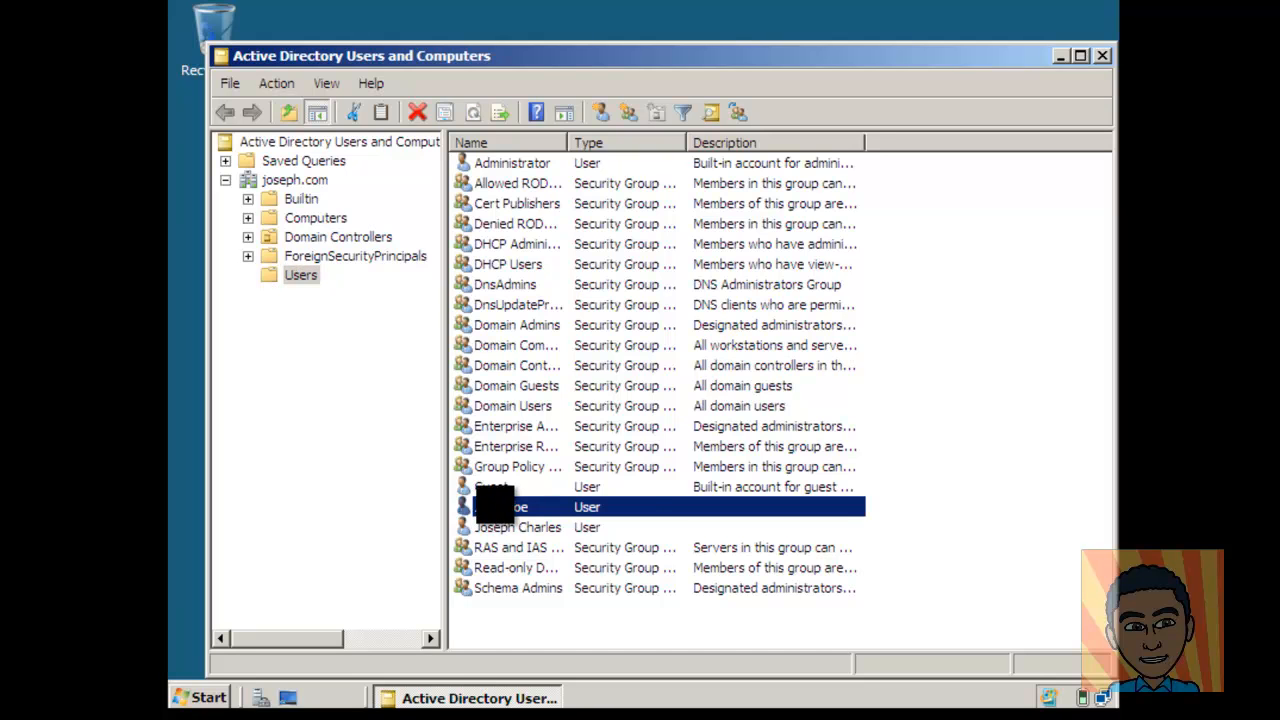
pyautogui.rightClick(500, 510)
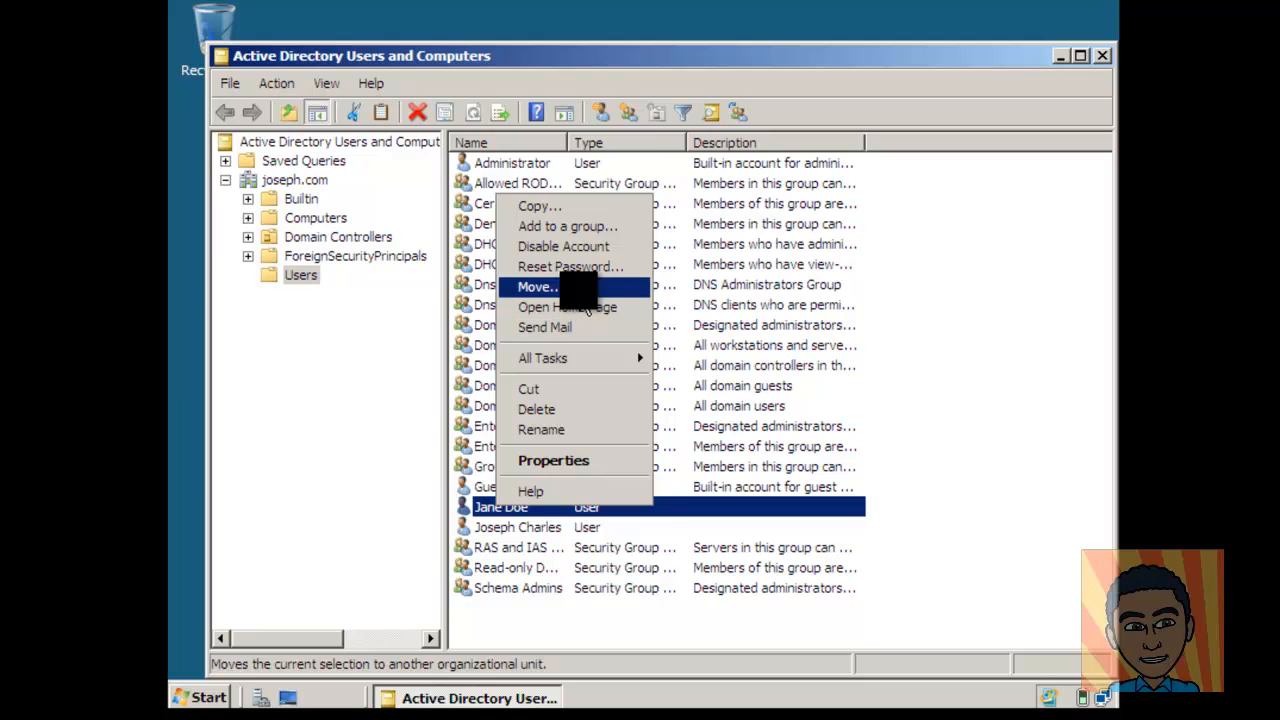
pyautogui.click(583, 289)
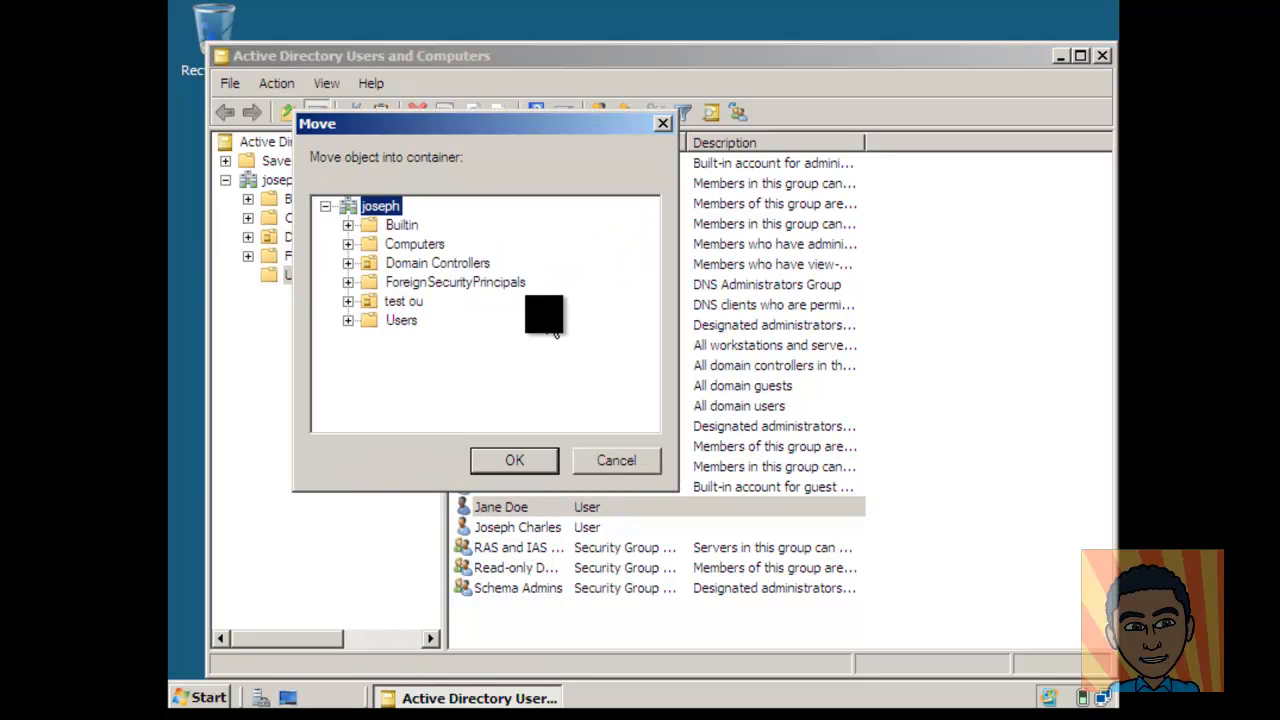
pyautogui.click(393, 301)
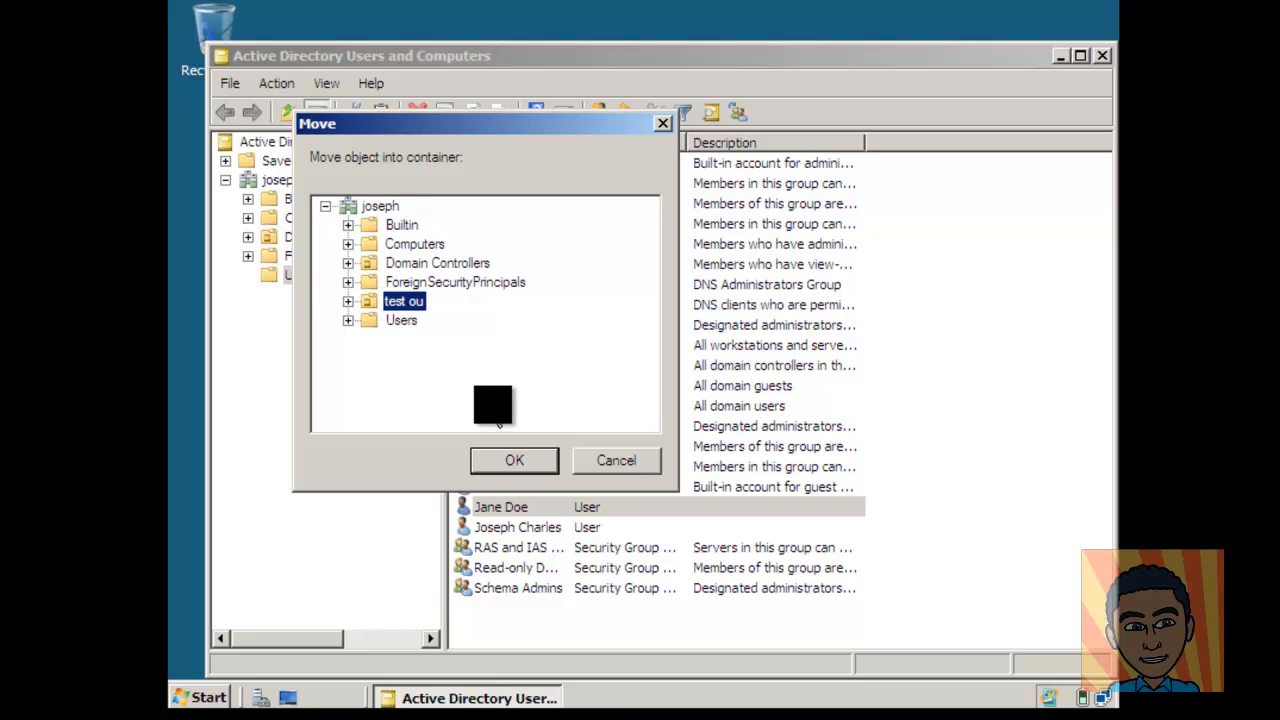
pyautogui.click(512, 460)
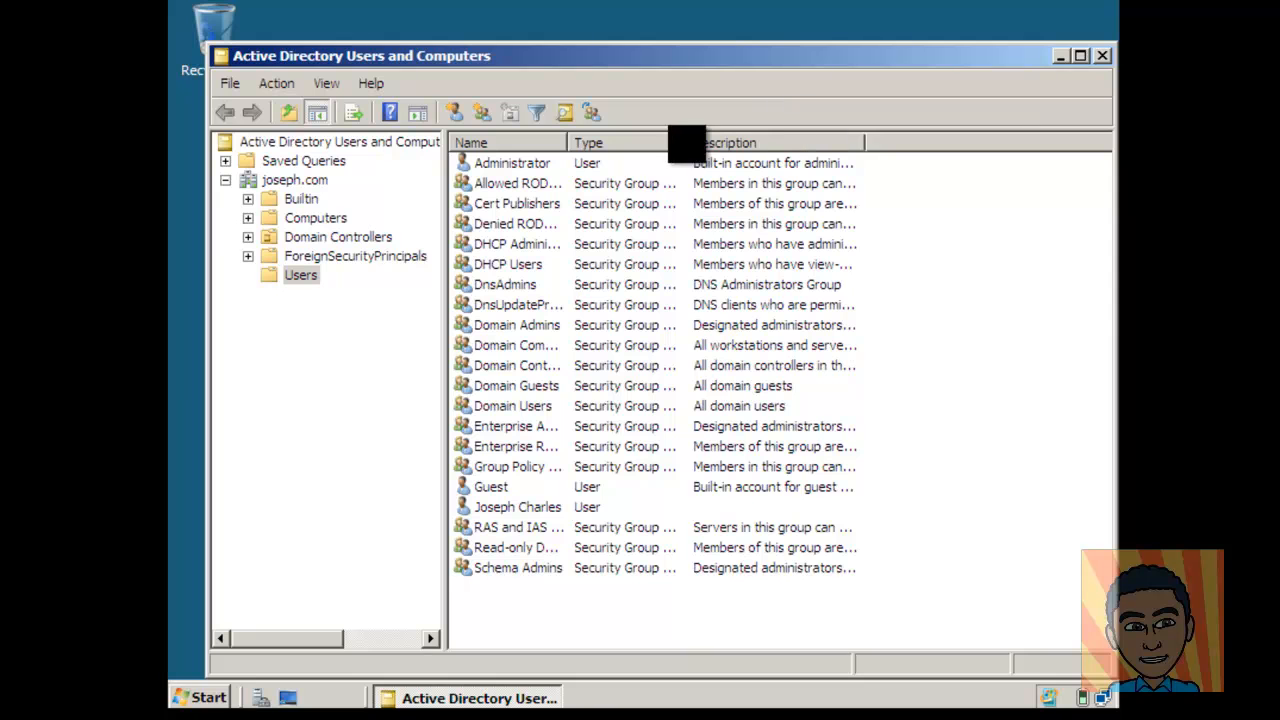
pyautogui.click(1104, 57)
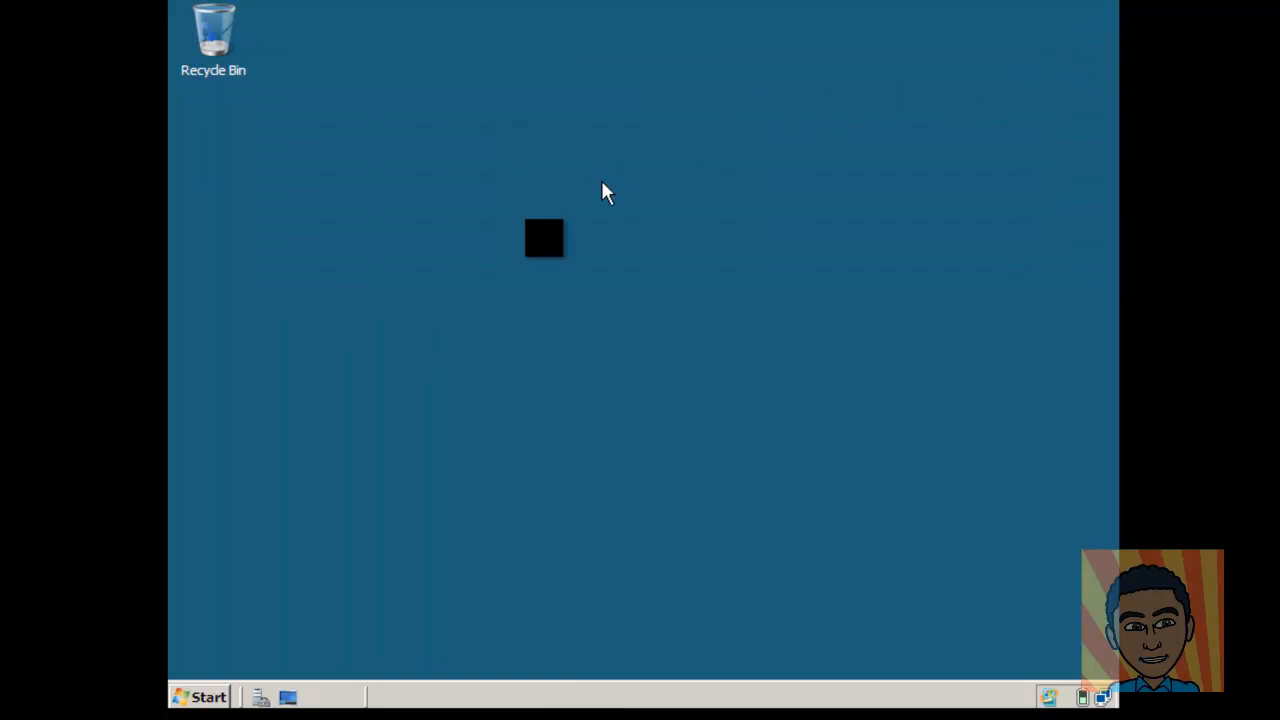
# Switch back to the Windows7 virtual machine and check the Start Task Manager option again before logging off
pyautogui.moveTo(434, 716)
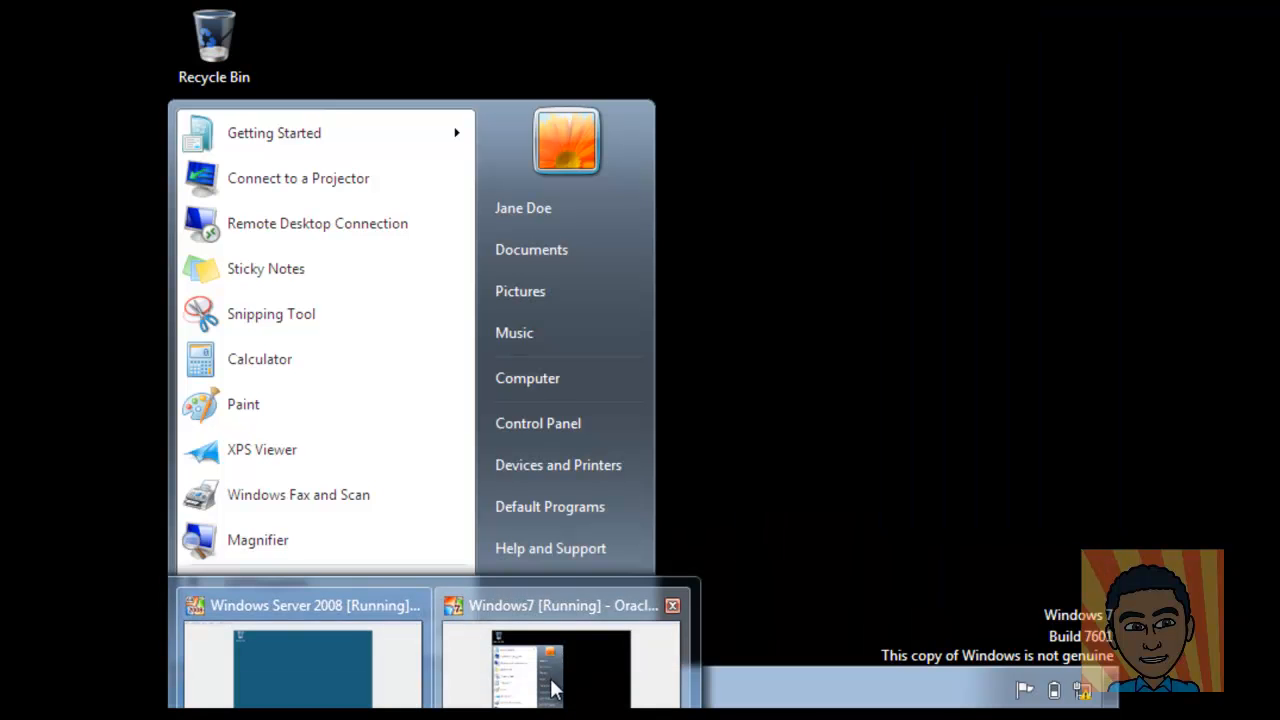
pyautogui.click(553, 688)
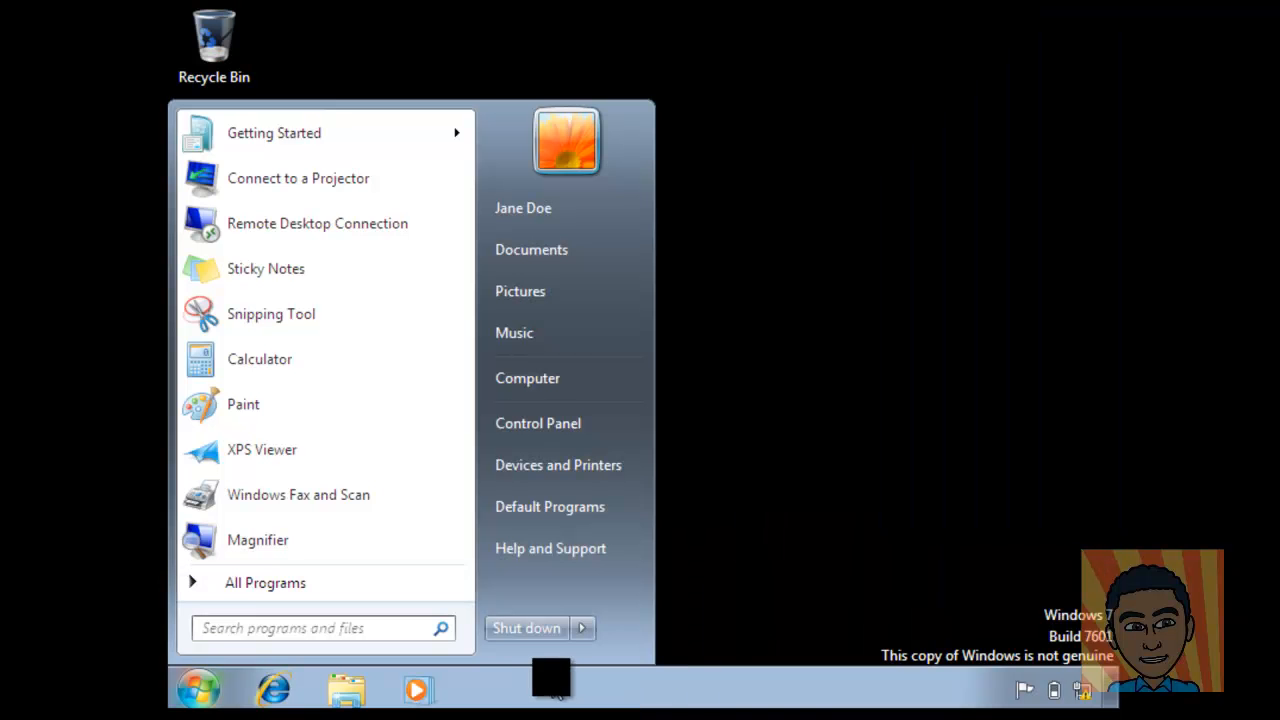
pyautogui.rightClick(804, 690)
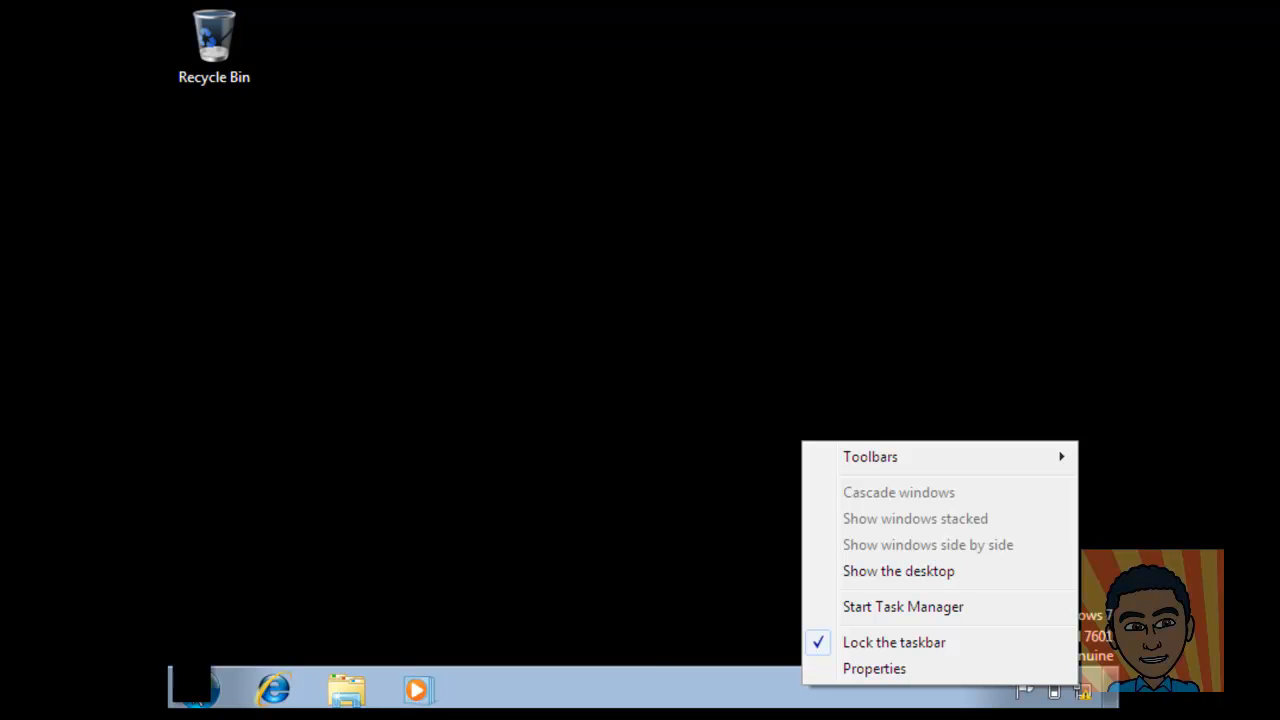
# Log off the Windows 7 session and log back on to the same domain account by entering its account password
pyautogui.click(196, 686)
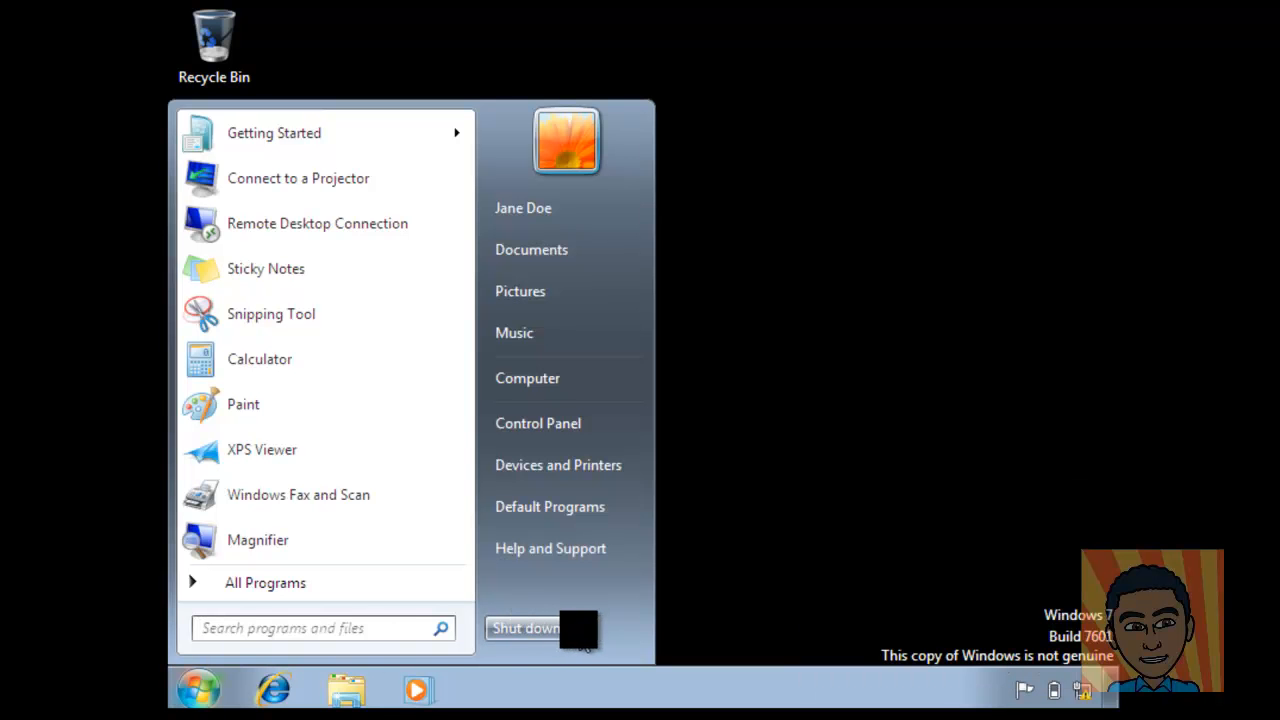
pyautogui.click(583, 633)
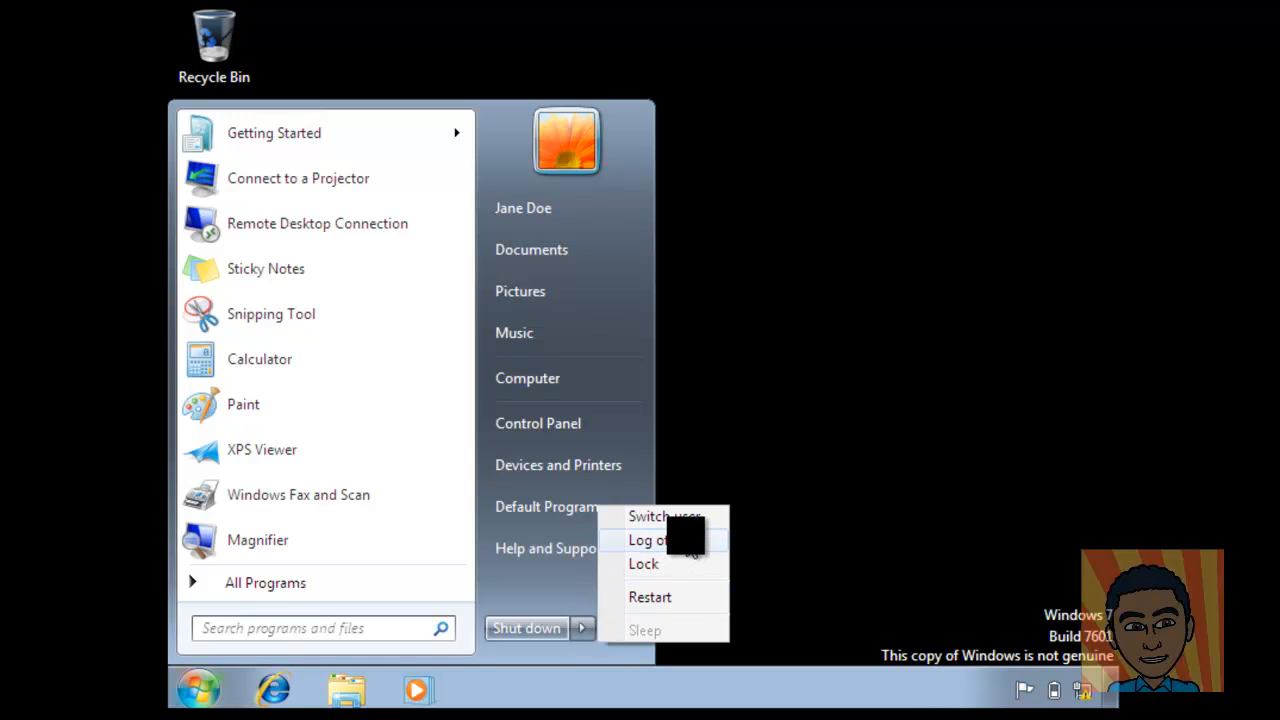
pyautogui.click(690, 548)
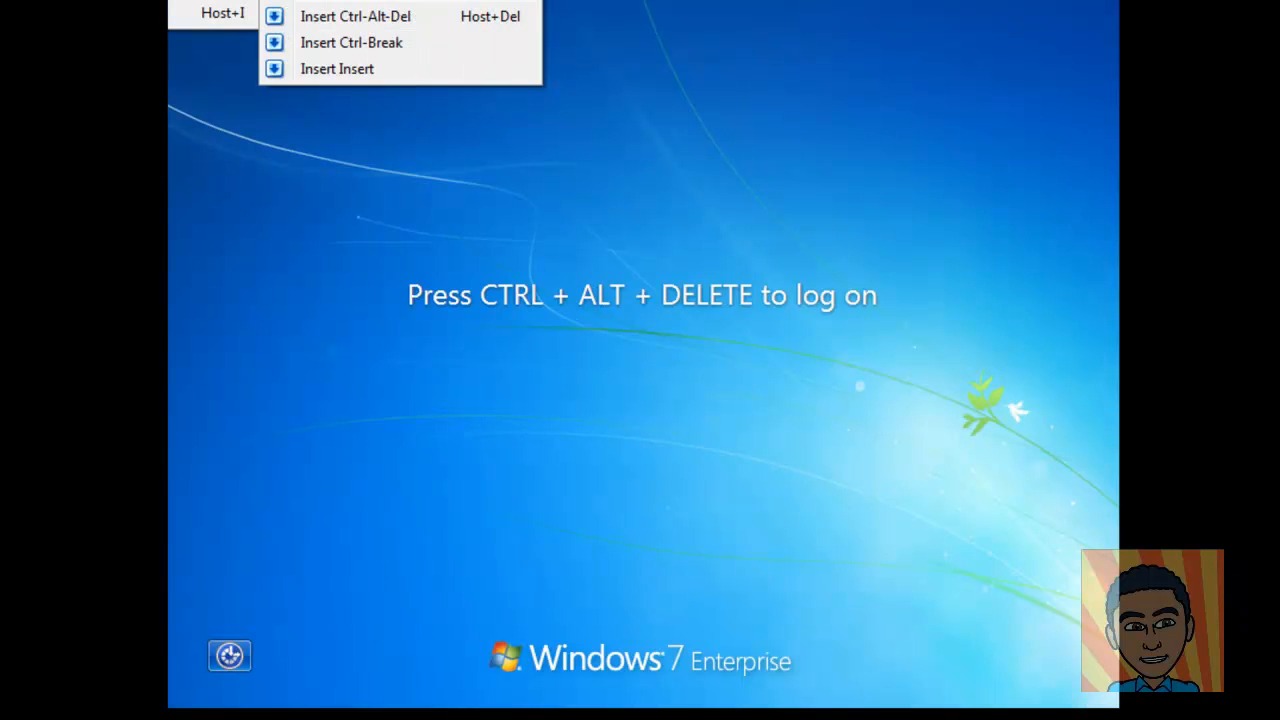
pyautogui.click(348, 16)
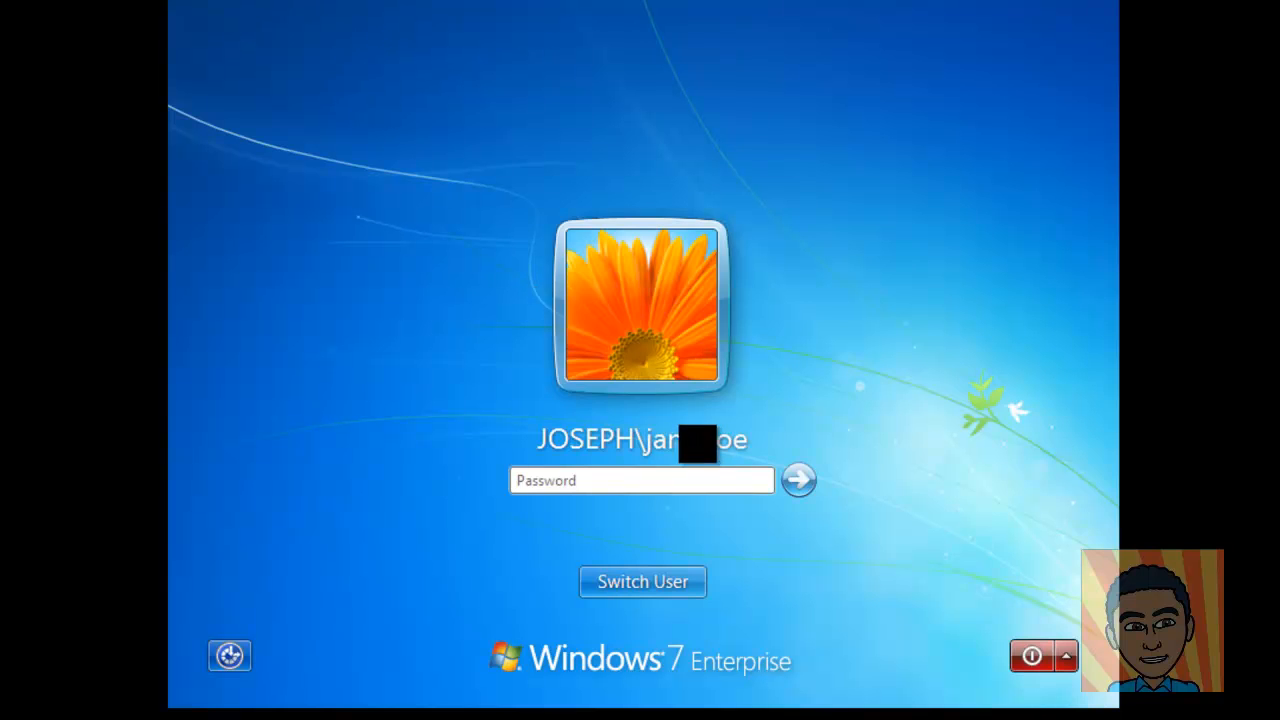
pyautogui.click(641, 481)
pyautogui.write('••')
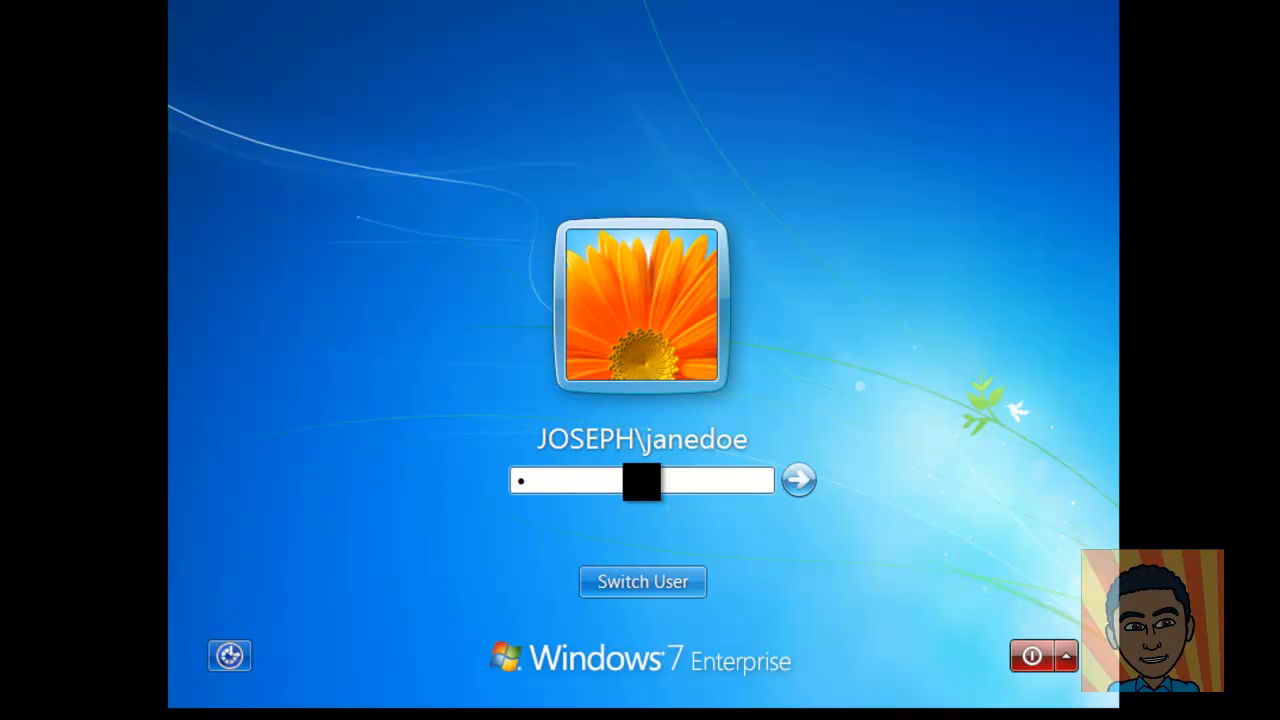
pyautogui.write('••••••')
pyautogui.click(807, 473)
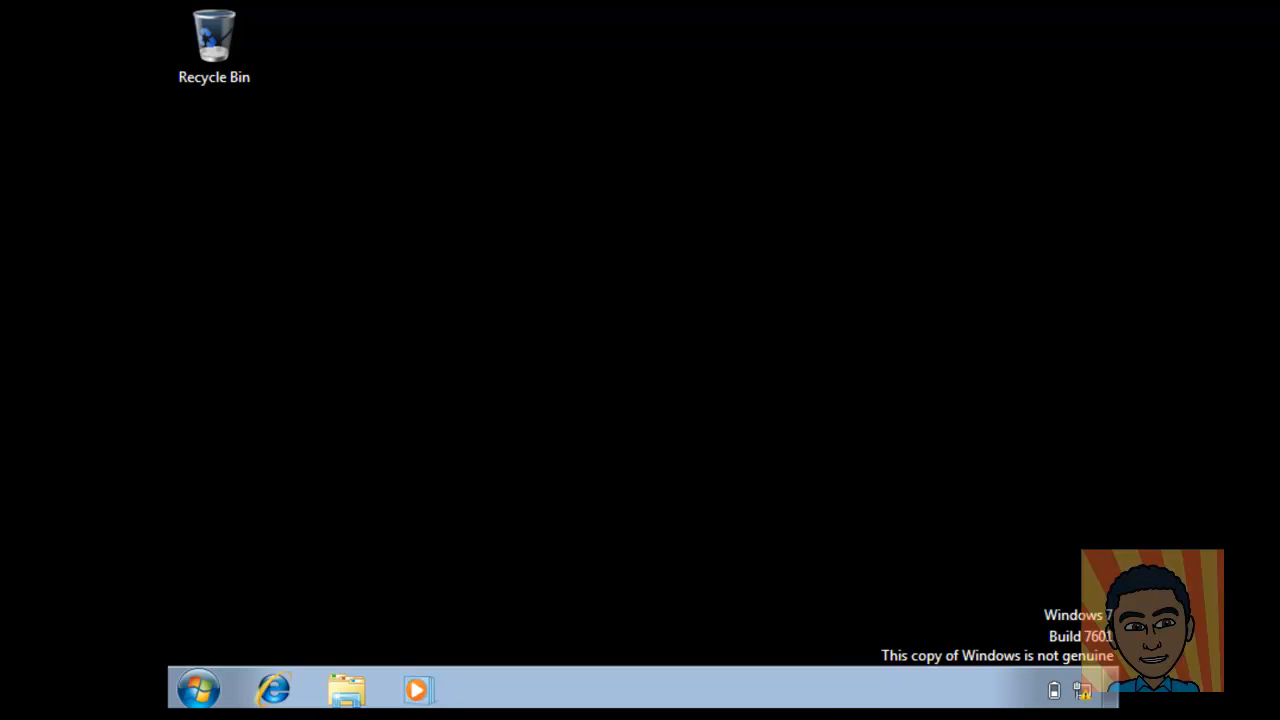
# Check whether Start Task Manager is available for the taskbar in the new session, and dismiss the options
pyautogui.rightClick(850, 686)
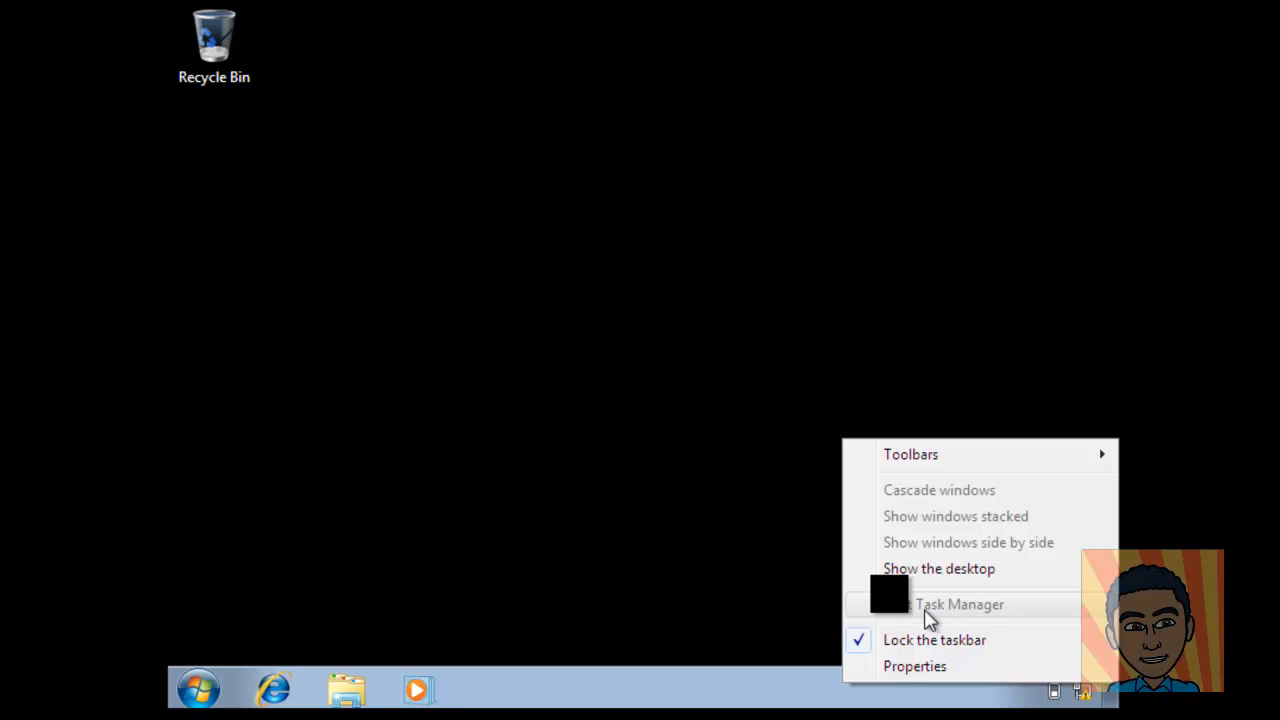
pyautogui.click(690, 491)
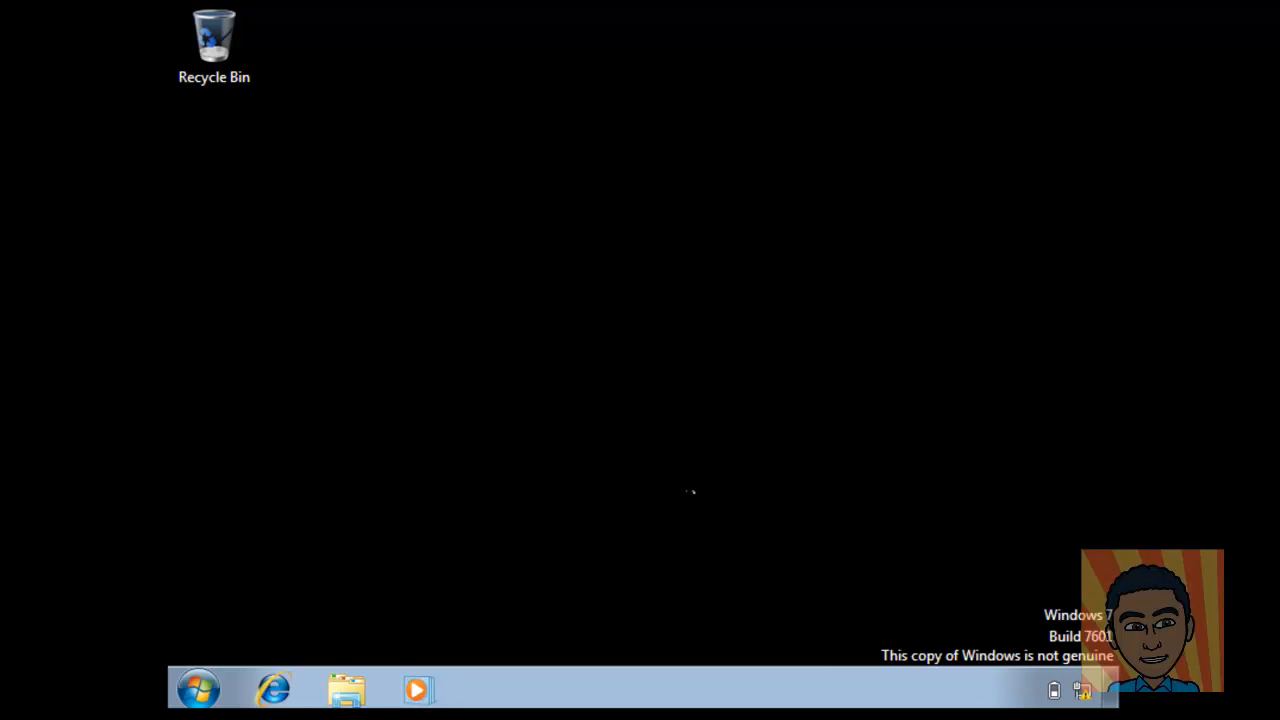